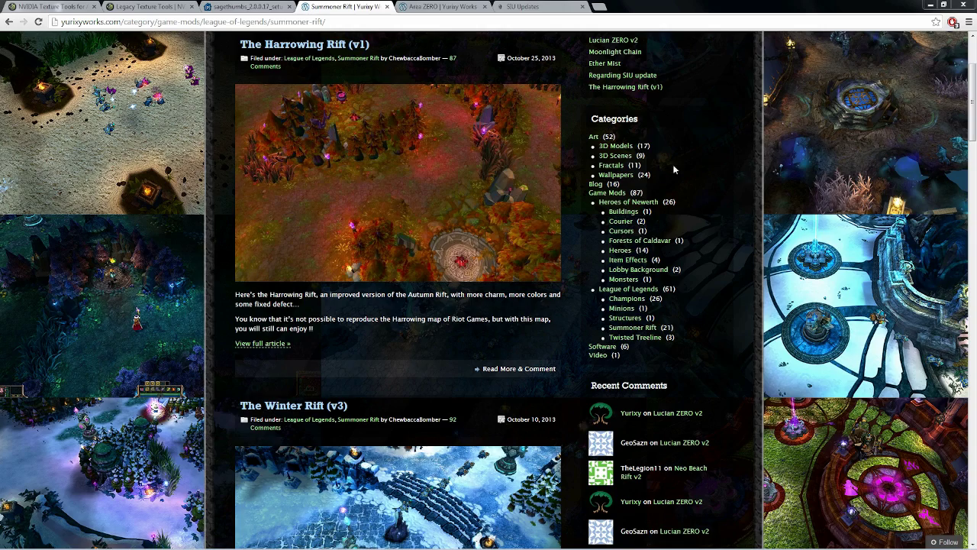
Browse the NVIDIA Texture Tools and Legacy Texture Tools pages, then go to the SageThumbs download page.
{"action": "mouse_move", "coordinate": [971, 102]}
{"action": "left_mouse_down"}
{"action": "mouse_move", "coordinate": [973, 190]}
{"action": "mouse_move", "coordinate": [970, 91]}
{"action": "left_mouse_up"}
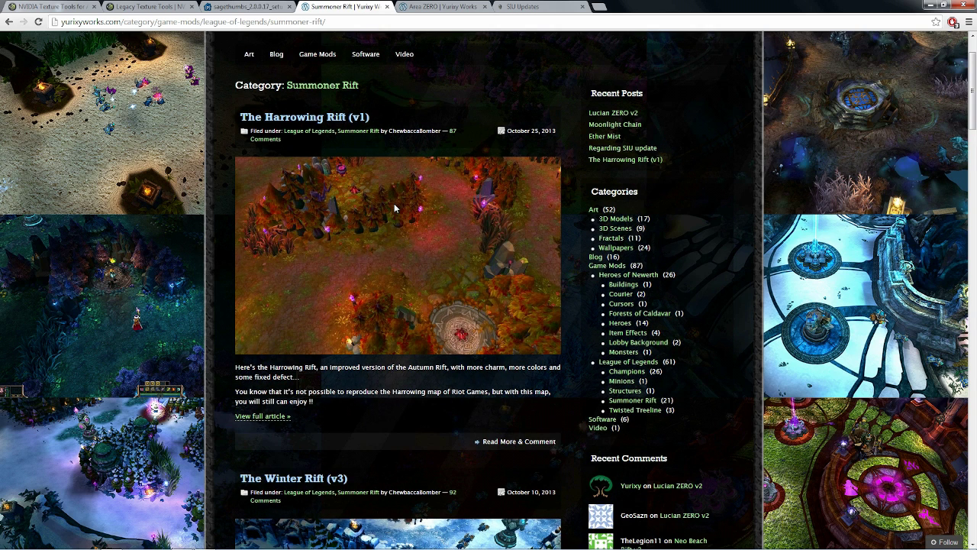
{"action": "left_click", "coordinate": [56, 8]}
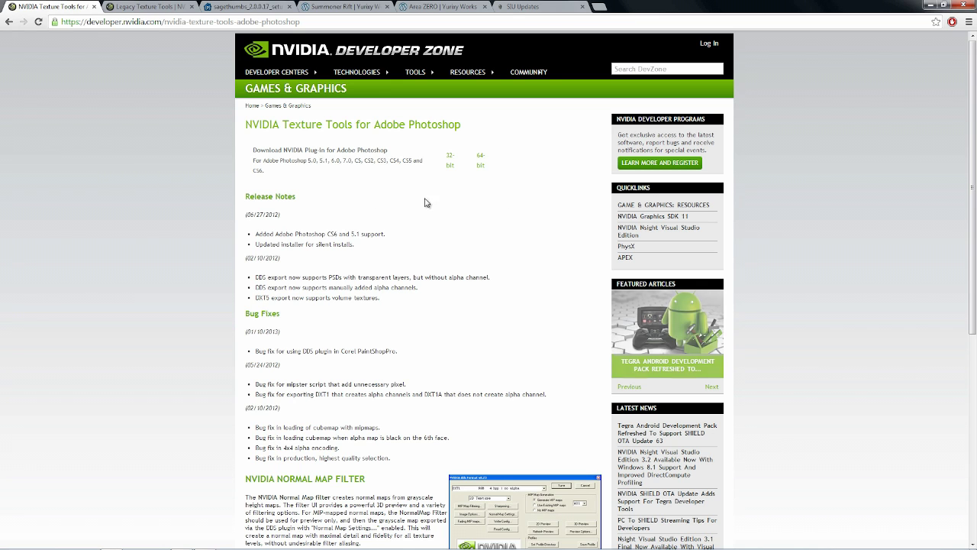
{"action": "left_click", "coordinate": [146, 7]}
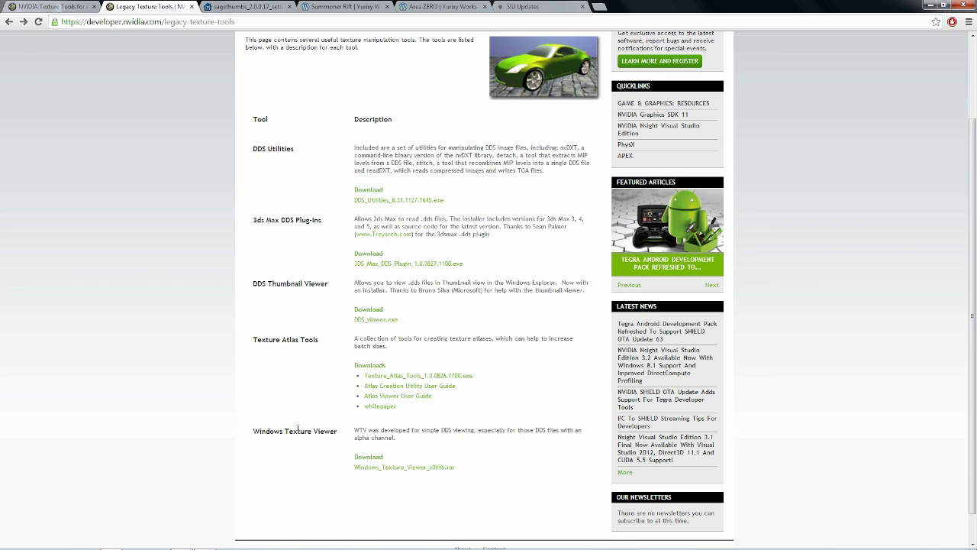
{"action": "left_click", "coordinate": [278, 5]}
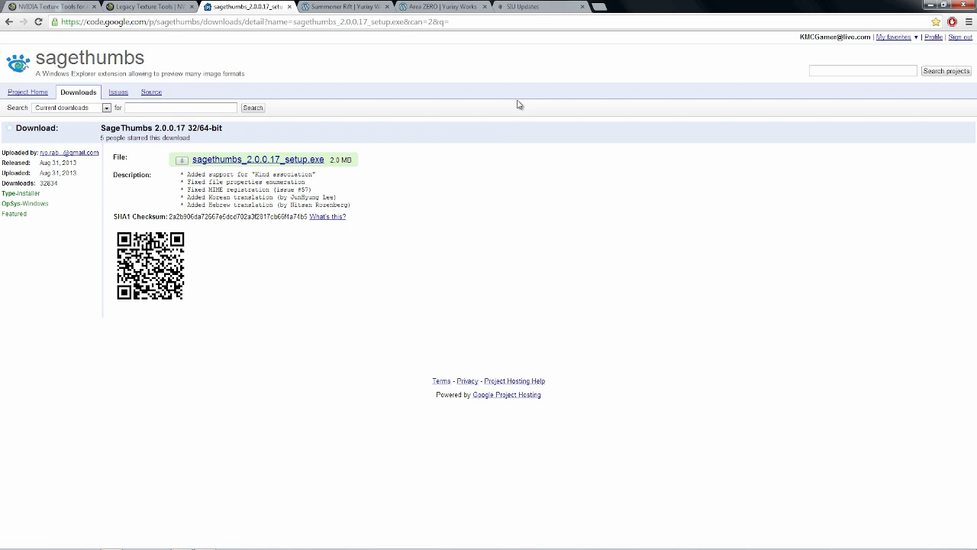
Switch to the SIU Updates page offering the Skin Installer Ultimate 3.340 download.
{"action": "left_click", "coordinate": [534, 6]}
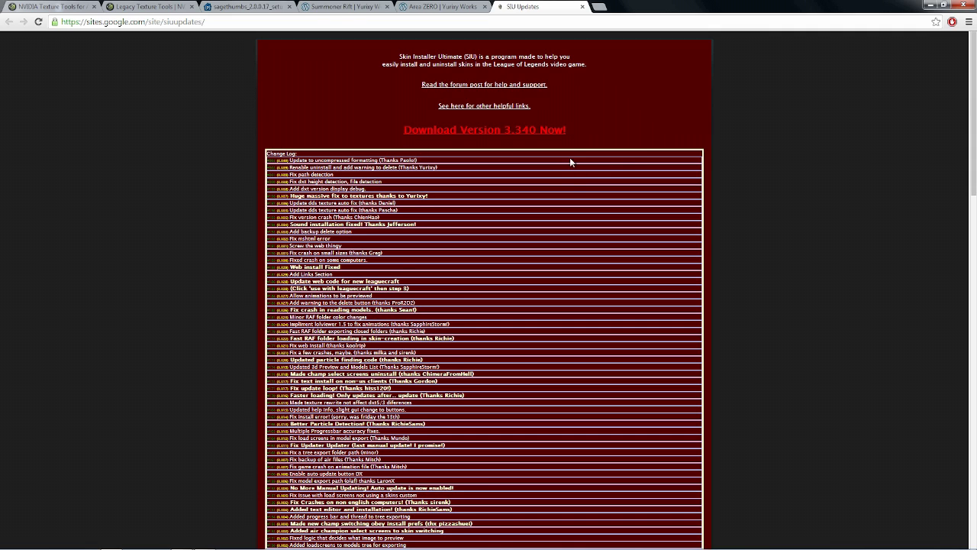
Download Skin Installer Ultimate 3.340, then minimize the browser and the League client.
{"action": "left_click", "coordinate": [488, 135]}
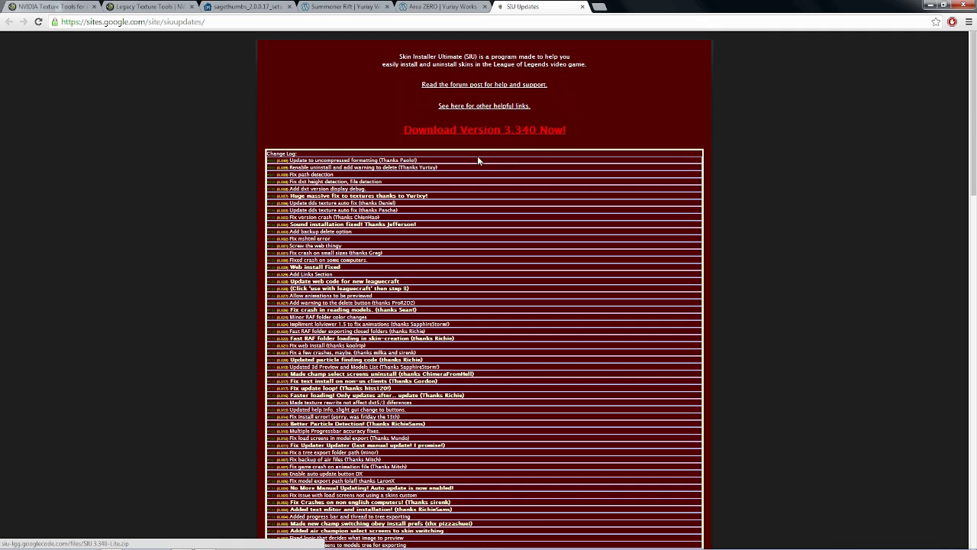
{"action": "left_click", "coordinate": [493, 135]}
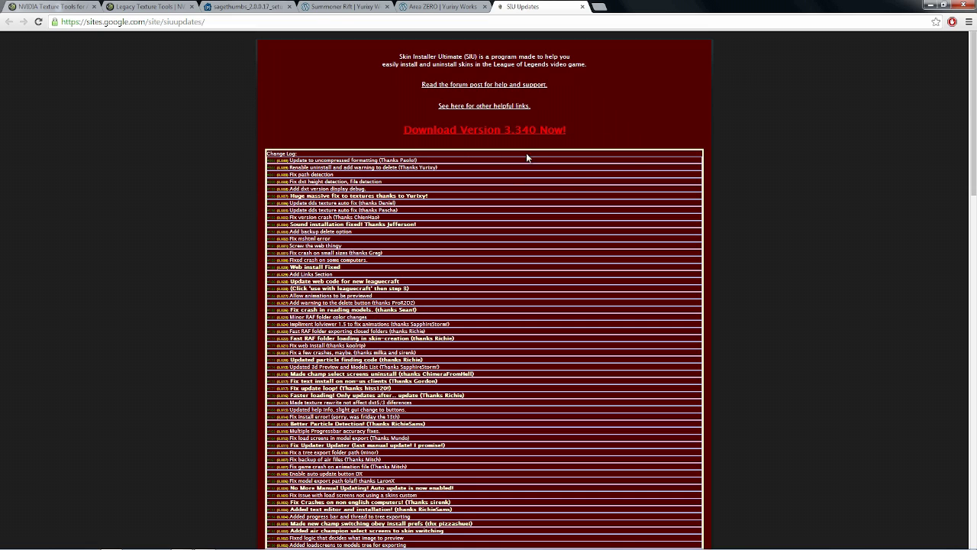
{"action": "left_click_drag", "start_coordinate": [556, 163], "coordinate": [481, 120]}
{"action": "left_click", "coordinate": [413, 157]}
{"action": "left_click", "coordinate": [931, 5]}
{"action": "left_click", "coordinate": [793, 78]}
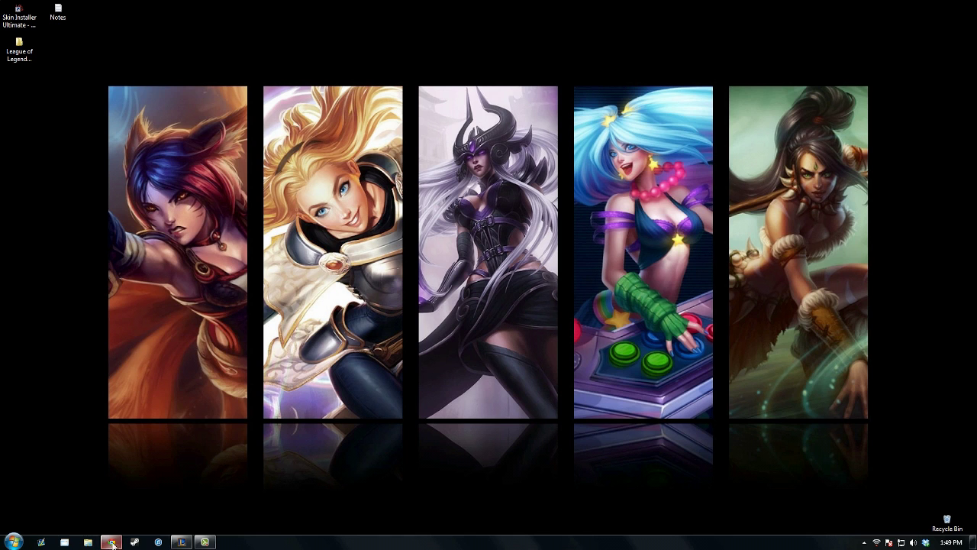
Open Explorer, check the League of Legends Mods folder and close it when found empty.
{"action": "left_click", "coordinate": [87, 542]}
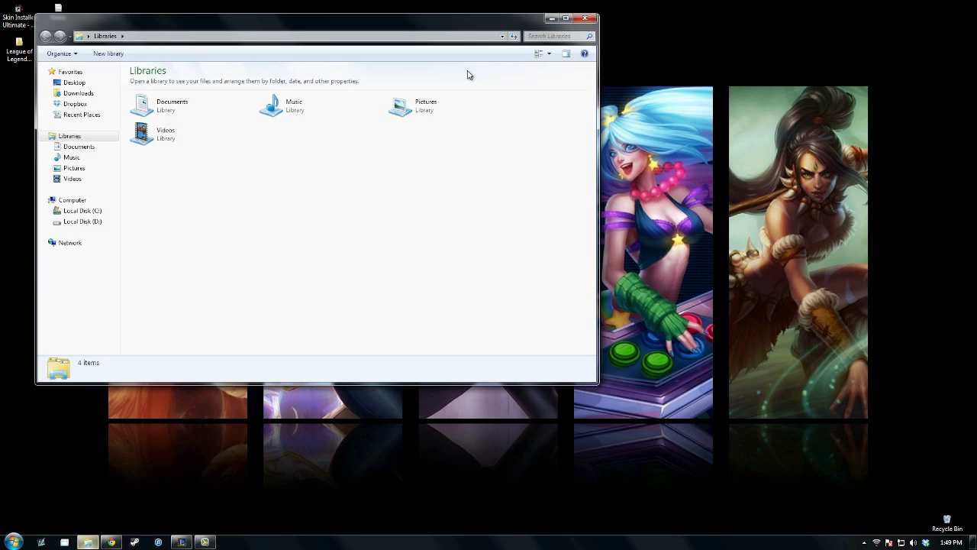
{"action": "left_click_drag", "start_coordinate": [331, 26], "coordinate": [451, 54]}
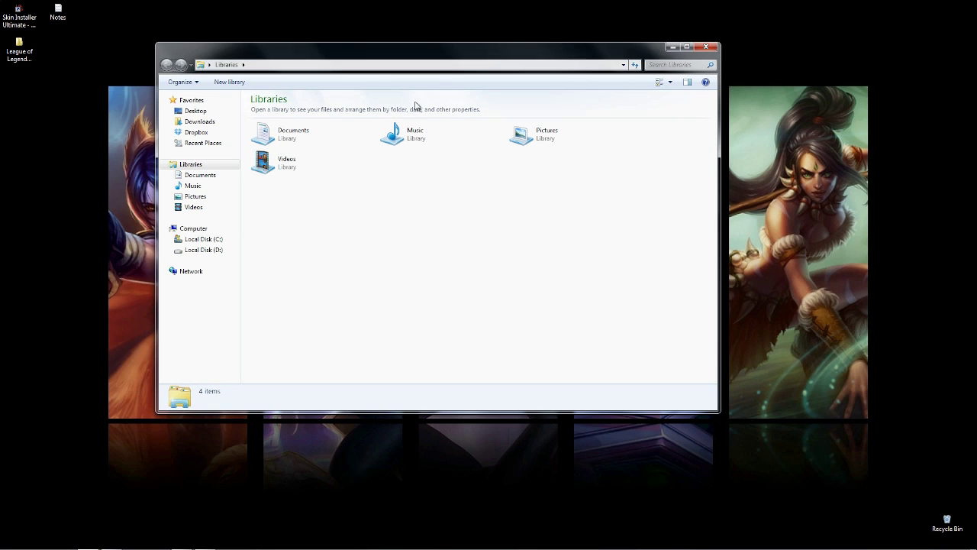
{"action": "left_click", "coordinate": [18, 48]}
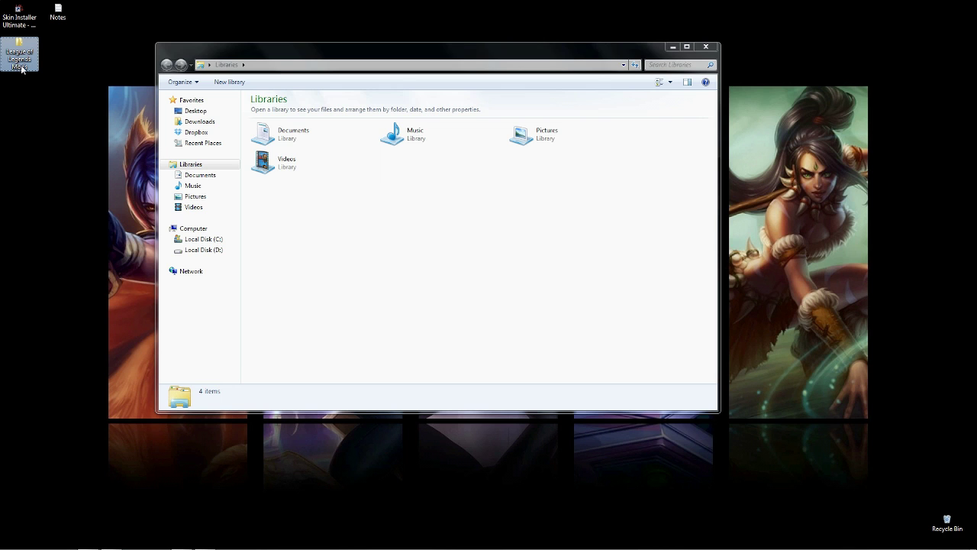
{"action": "double_click", "coordinate": [21, 66]}
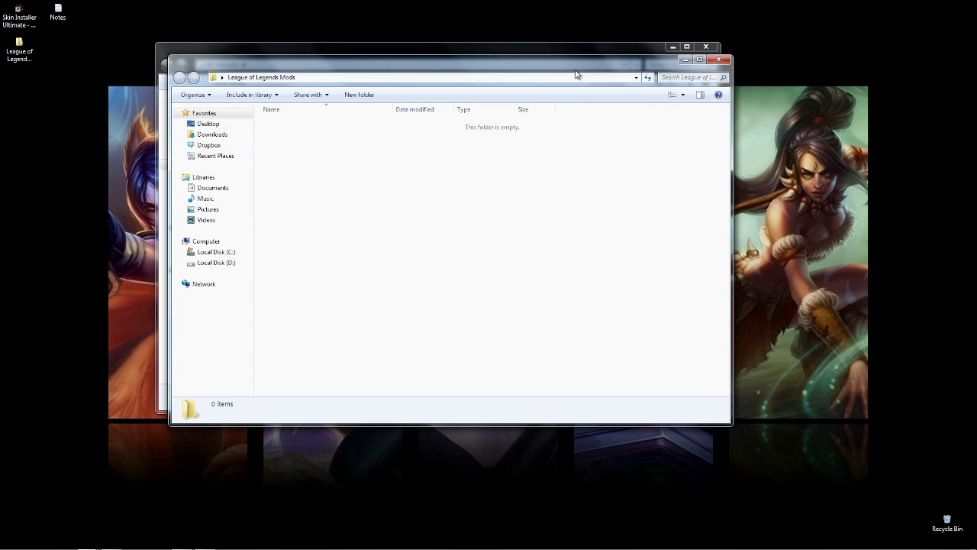
{"action": "left_click", "coordinate": [718, 59]}
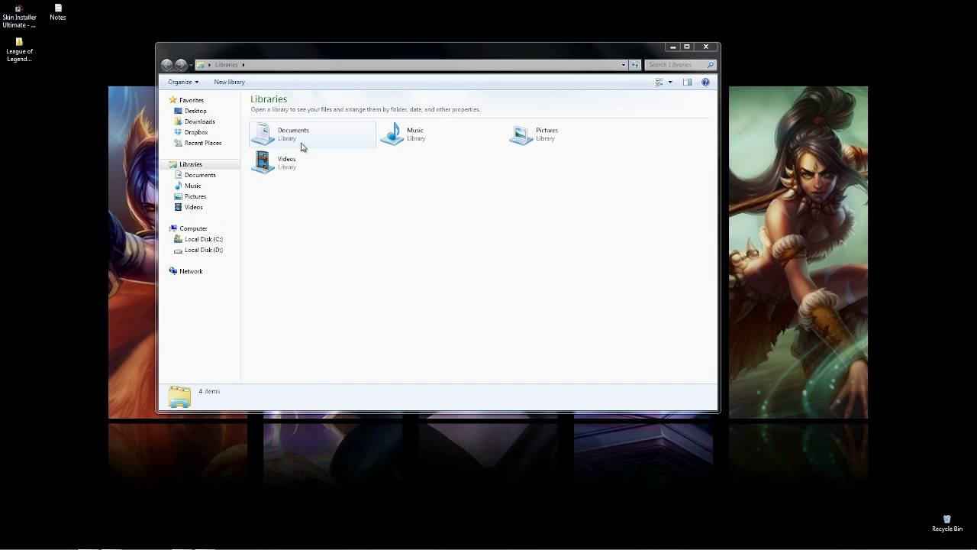
Navigate Documents > League of Legends > Modding > DDS Viewer and launch the WTV texture viewer.
{"action": "double_click", "coordinate": [301, 147]}
{"action": "double_click", "coordinate": [455, 251]}
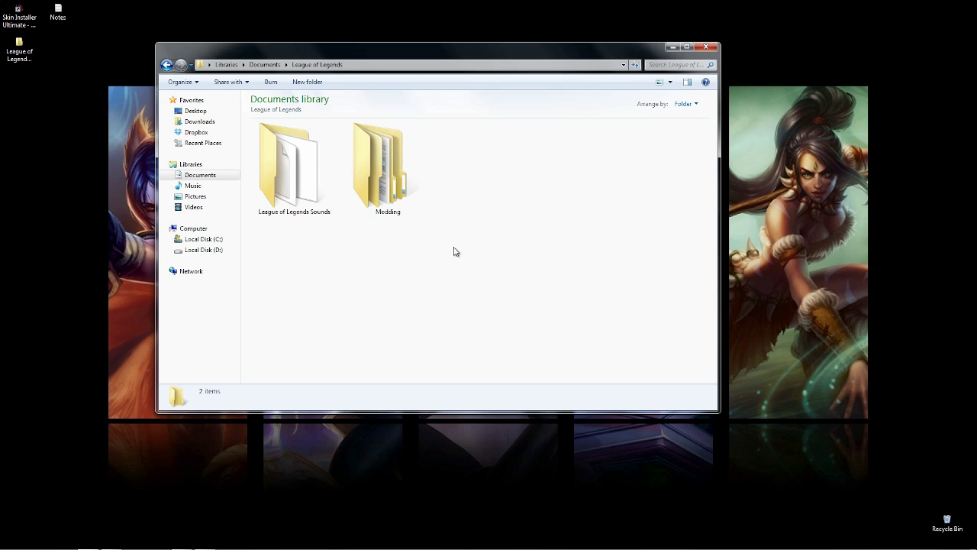
{"action": "double_click", "coordinate": [382, 164]}
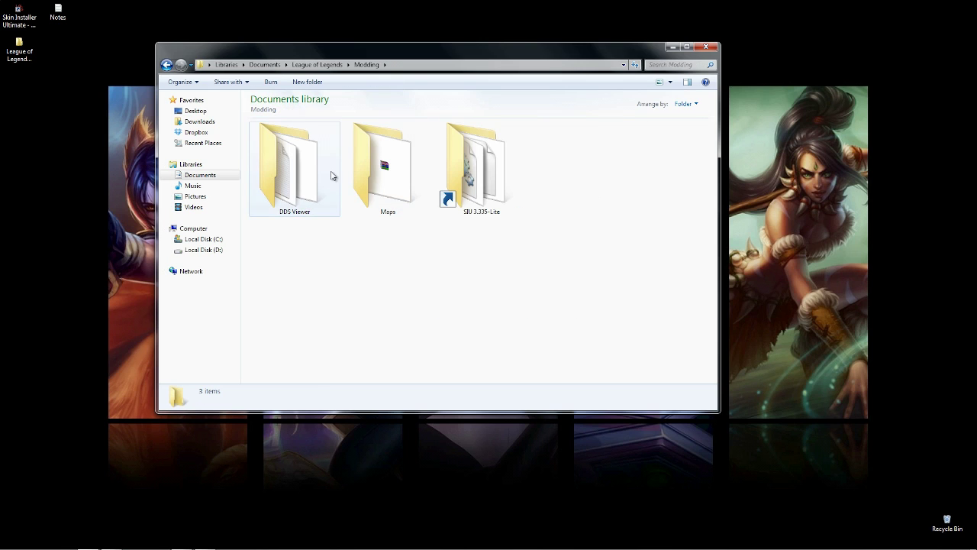
{"action": "left_click", "coordinate": [282, 183]}
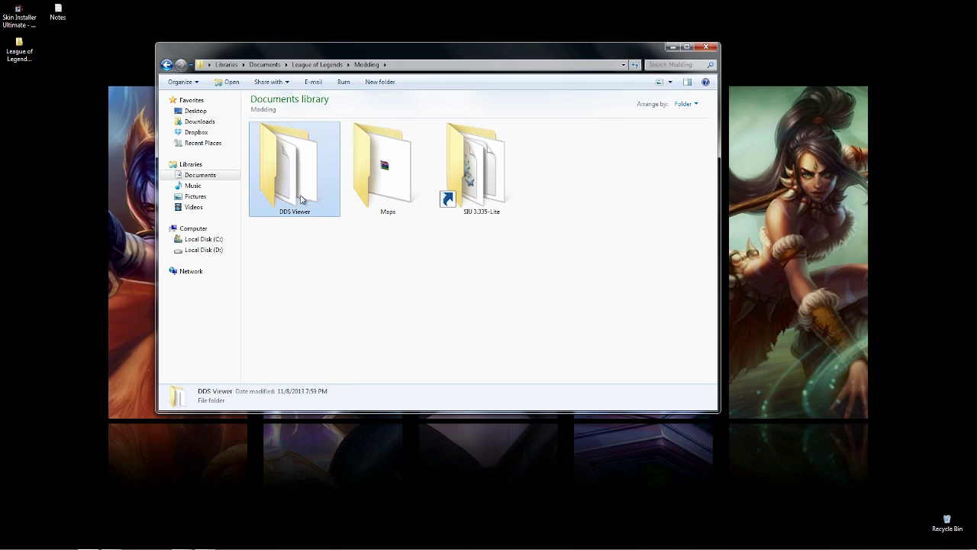
{"action": "double_click", "coordinate": [300, 187]}
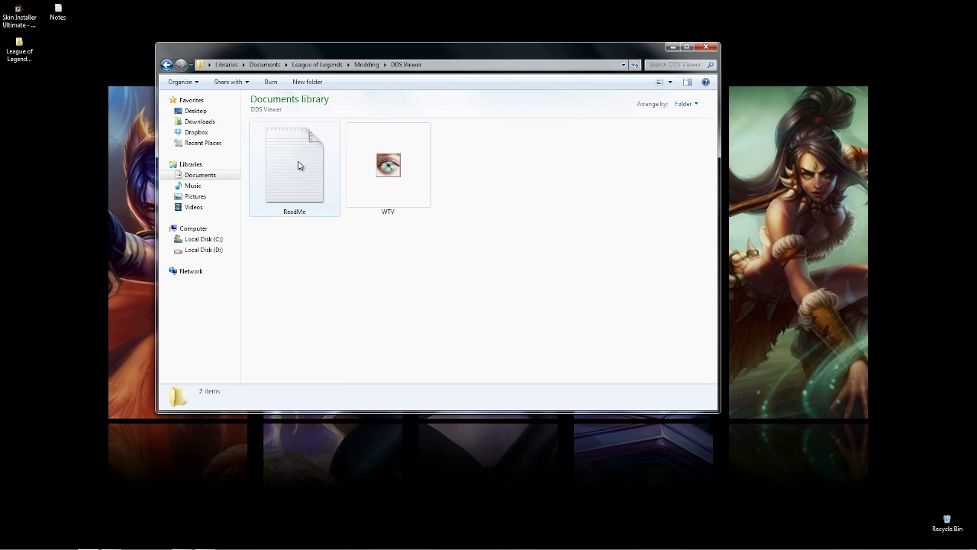
{"action": "double_click", "coordinate": [407, 181]}
{"action": "left_click_drag", "start_coordinate": [423, 160], "coordinate": [400, 110]}
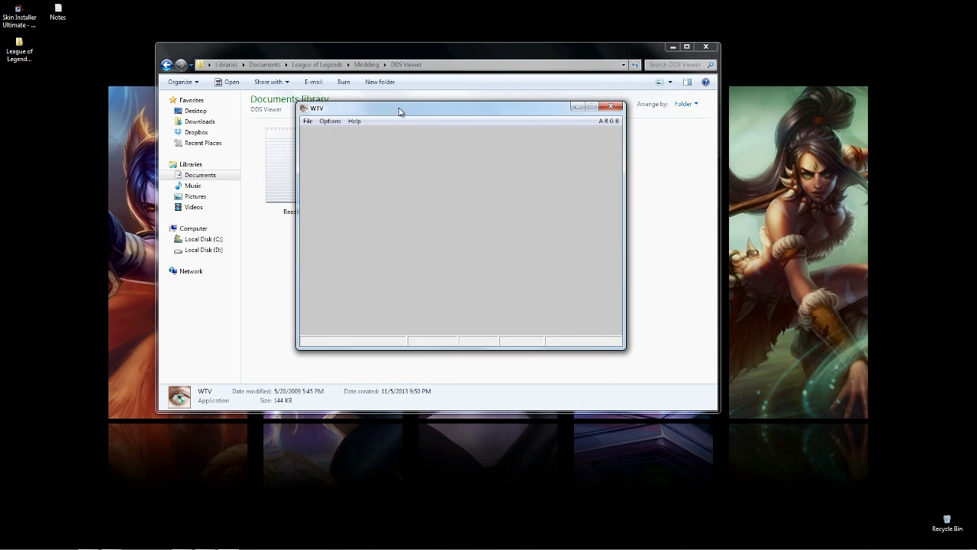
Associate DDS files with WTV, close the viewer and return Explorer to the Modding folder.
{"action": "left_click", "coordinate": [353, 122]}
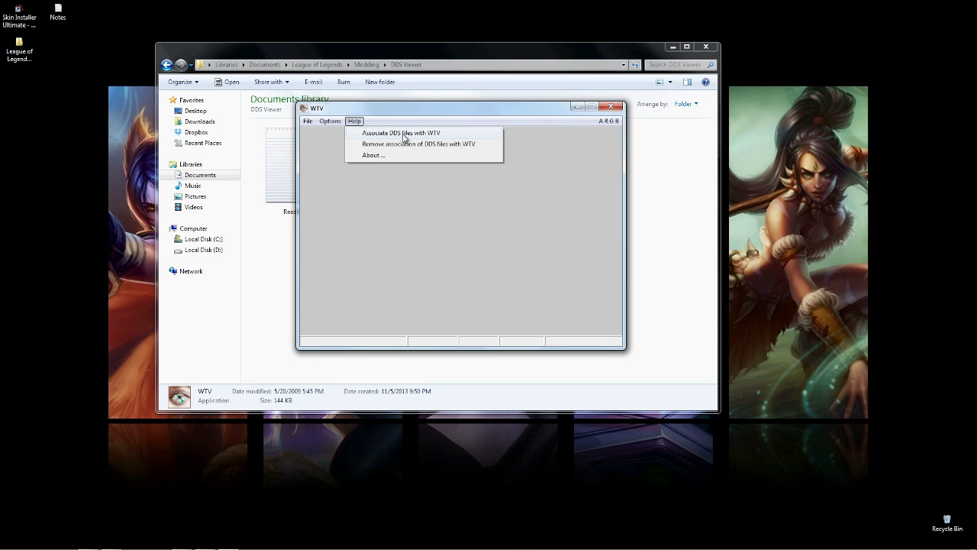
{"action": "left_click", "coordinate": [418, 139]}
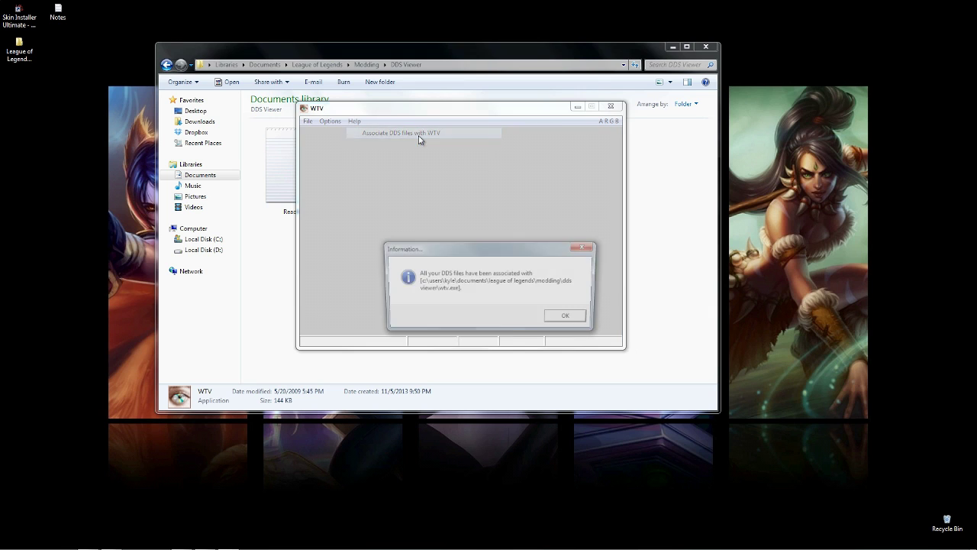
{"action": "left_click", "coordinate": [581, 319]}
{"action": "left_click", "coordinate": [611, 110]}
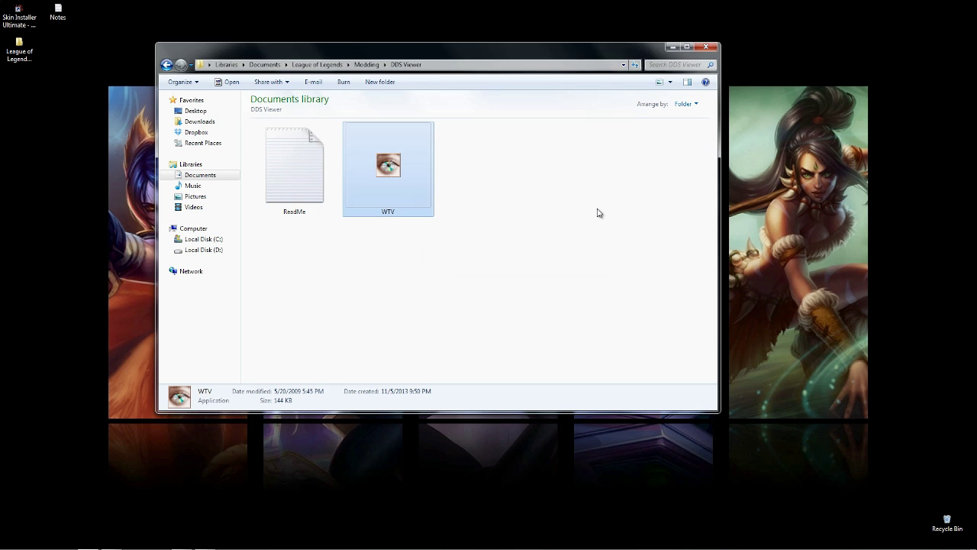
{"action": "double_click", "coordinate": [374, 157]}
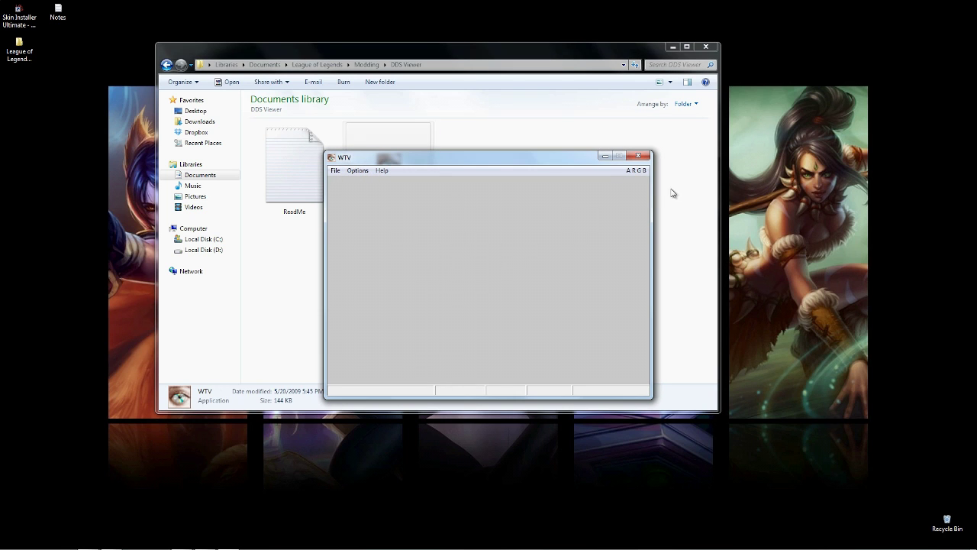
{"action": "left_click", "coordinate": [639, 156]}
{"action": "left_click", "coordinate": [166, 65]}
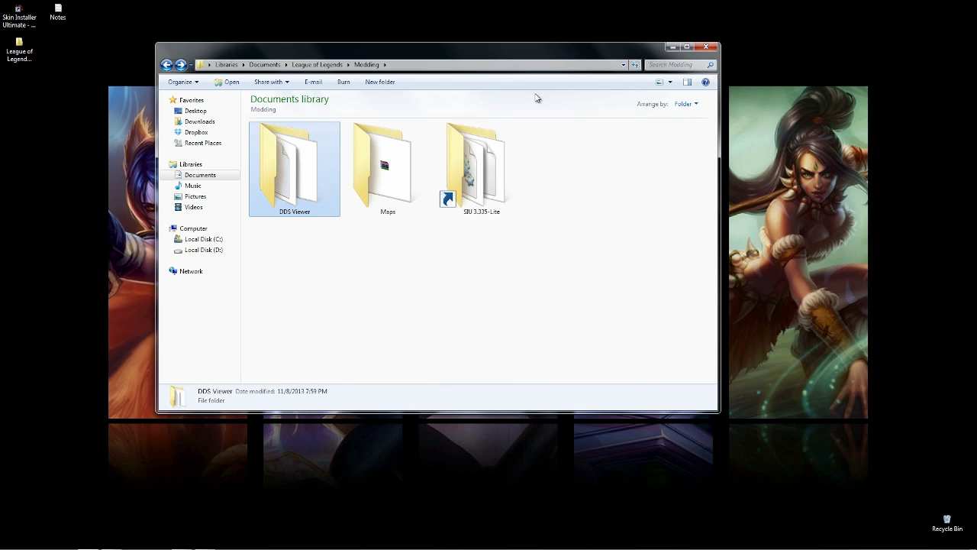
Close Explorer, launch Skin Installer Ultimate and accept its data update.
{"action": "left_click", "coordinate": [706, 46]}
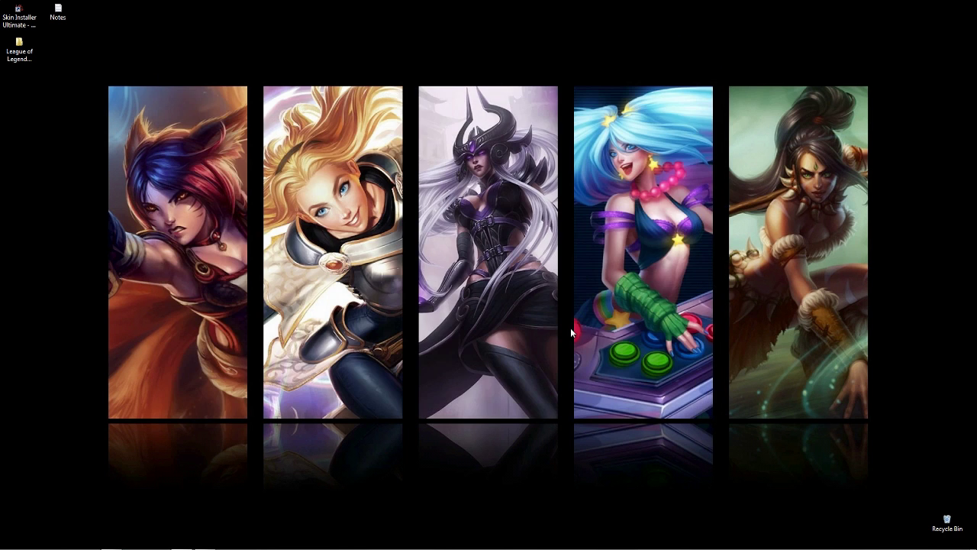
{"action": "left_click", "coordinate": [15, 29]}
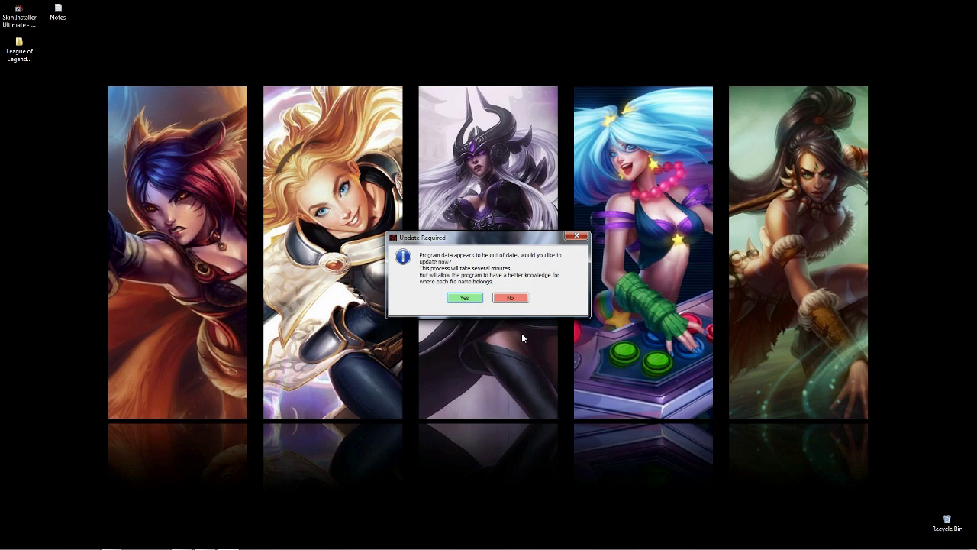
{"action": "left_click", "coordinate": [465, 297]}
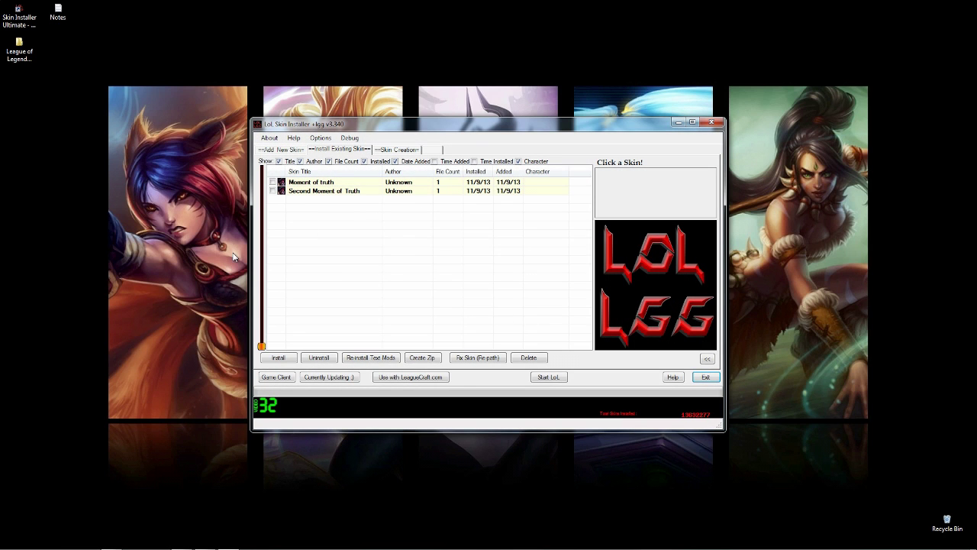
{"action": "left_click_drag", "start_coordinate": [475, 125], "coordinate": [454, 113]}
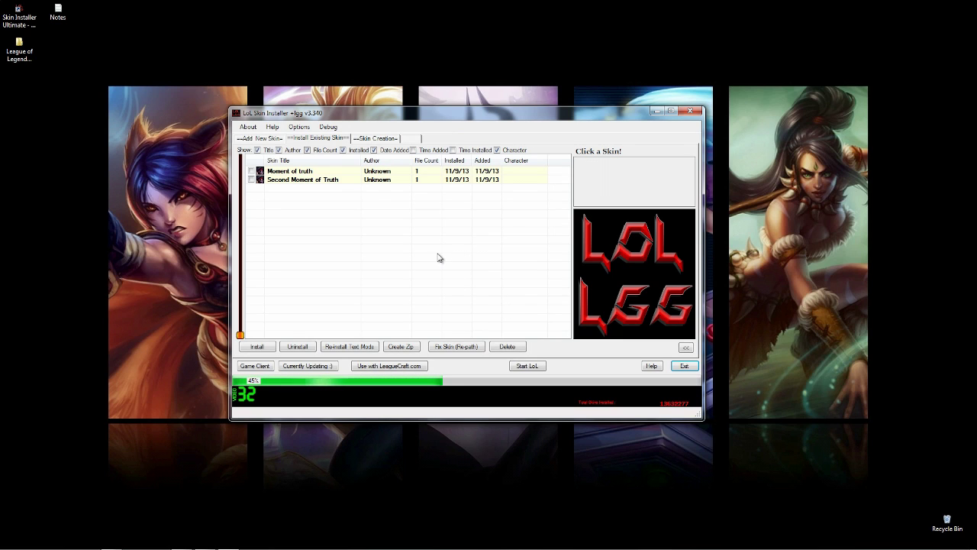
Tick Moment of truth and Second Moment of Truth, attempt Uninstall and dismiss the wait notice.
{"action": "left_click", "coordinate": [252, 171]}
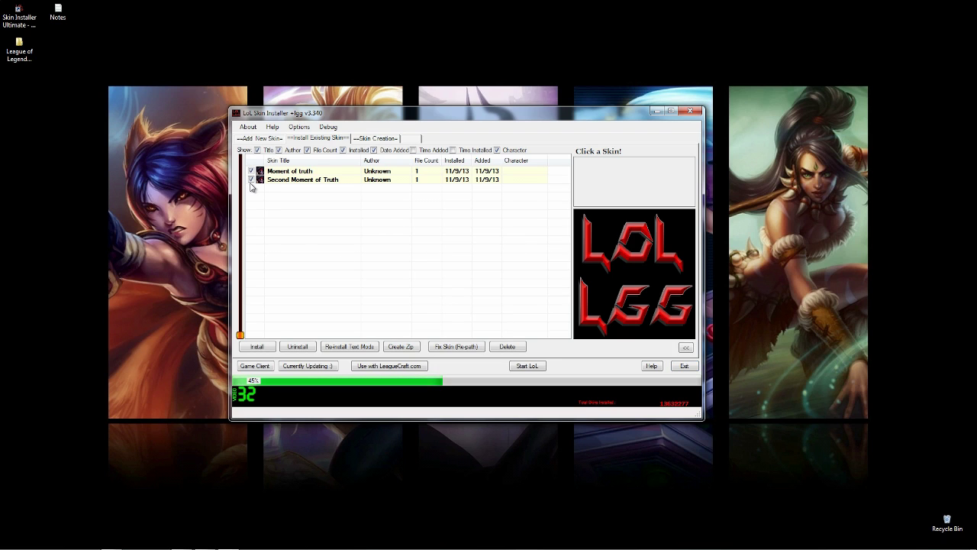
{"action": "left_click", "coordinate": [288, 349]}
{"action": "left_click", "coordinate": [486, 288]}
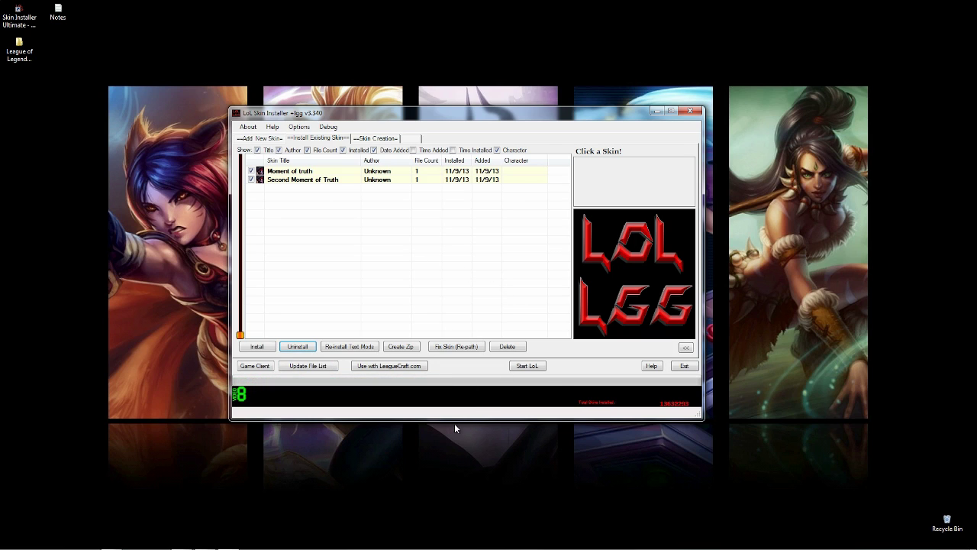
Uninstall the Moment of Truth skins from the game and dismiss the success message.
{"action": "left_click", "coordinate": [305, 180]}
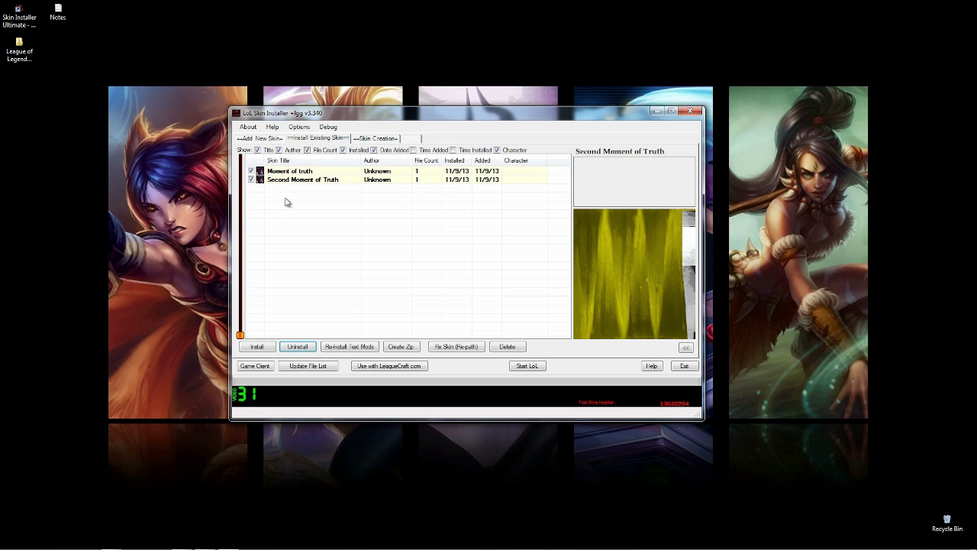
{"action": "left_click", "coordinate": [298, 347]}
{"action": "key", "text": "Return"}
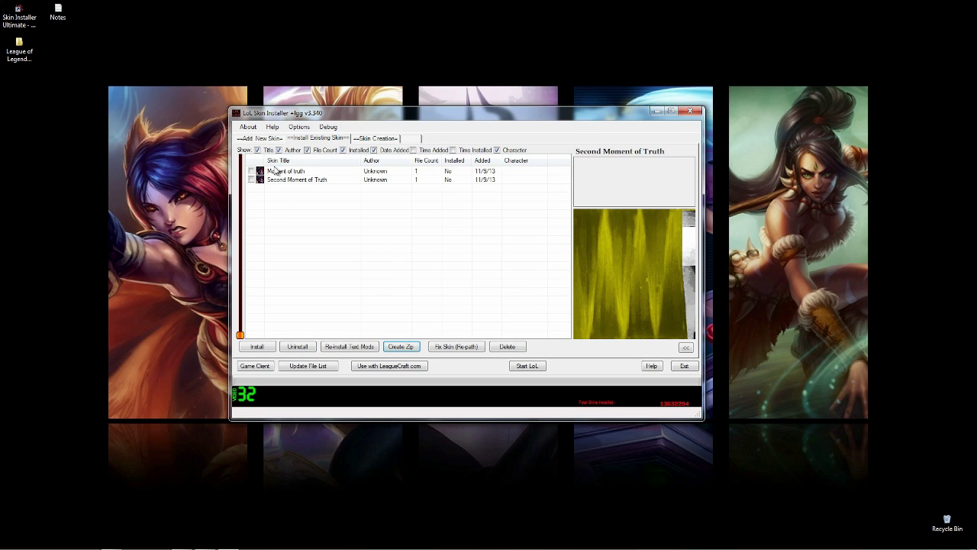
Tick both Moment of Truth skins and delete them from the list, confirming each prompt.
{"action": "left_click", "coordinate": [251, 171]}
{"action": "left_click", "coordinate": [251, 180]}
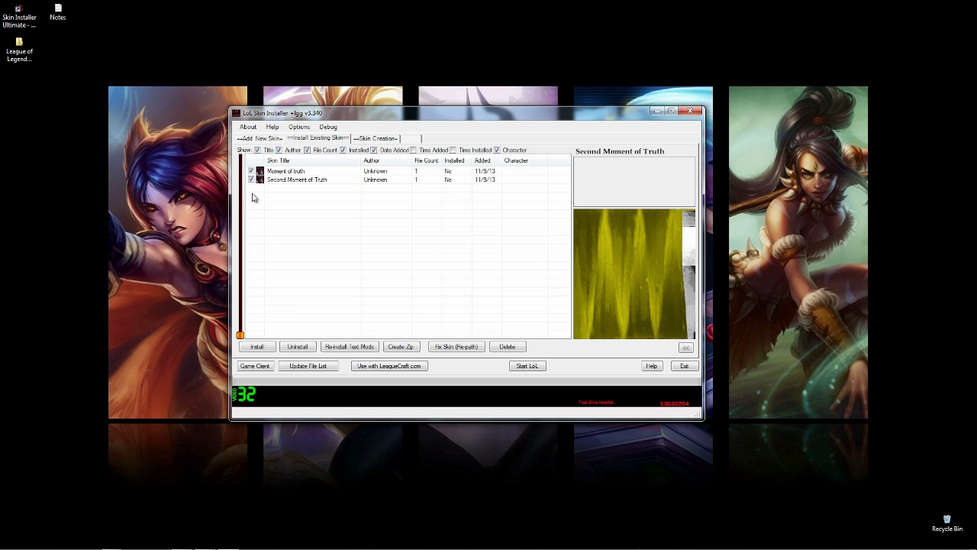
{"action": "left_click", "coordinate": [508, 347]}
{"action": "left_click", "coordinate": [464, 288]}
{"action": "left_click", "coordinate": [464, 288]}
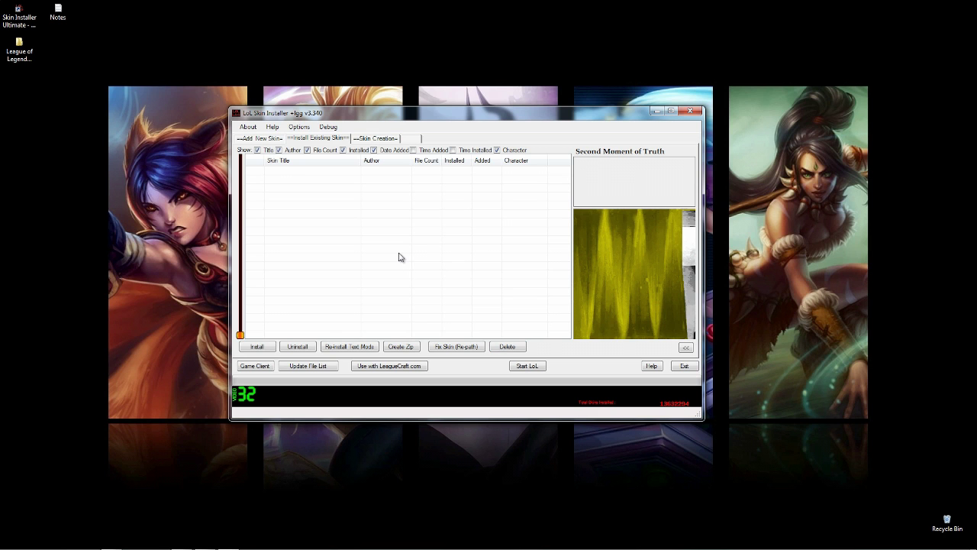
{"action": "left_click", "coordinate": [376, 139]}
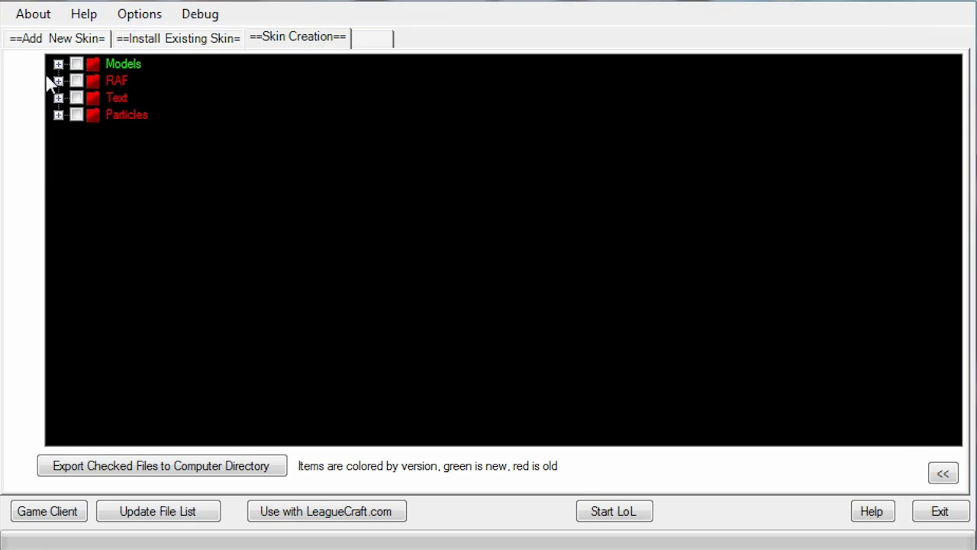
Explore RAF > data > characters > ahri > skins, briefly ticking the base skin, then collapse it.
{"action": "left_click", "coordinate": [58, 80]}
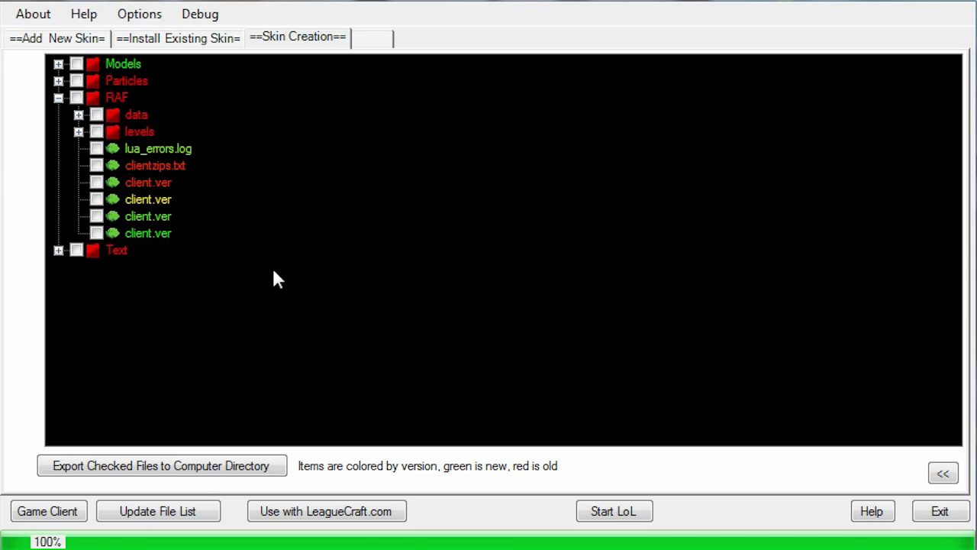
{"action": "left_click", "coordinate": [79, 115]}
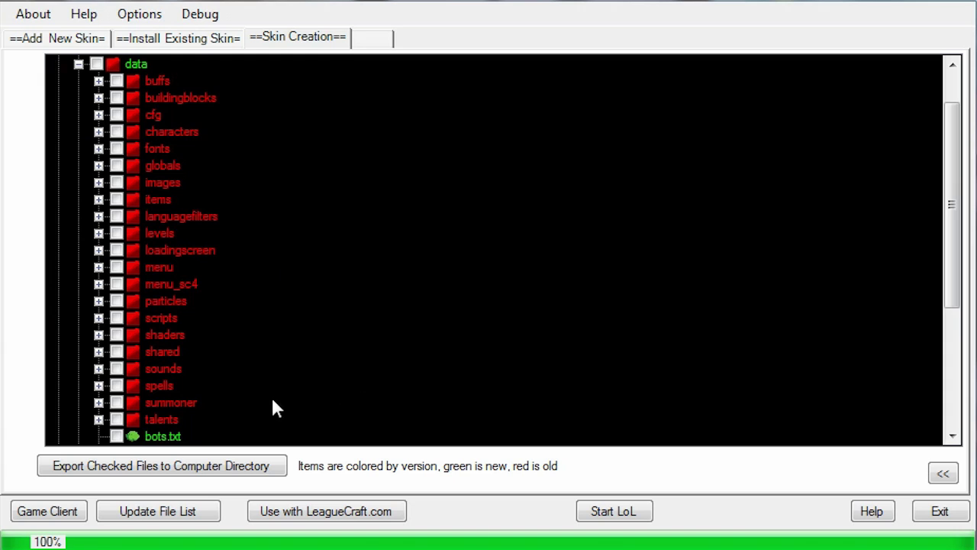
{"action": "scroll", "coordinate": [235, 401], "scroll_direction": "down", "scroll_amount": 3}
{"action": "scroll", "coordinate": [217, 382], "scroll_direction": "up", "scroll_amount": 2}
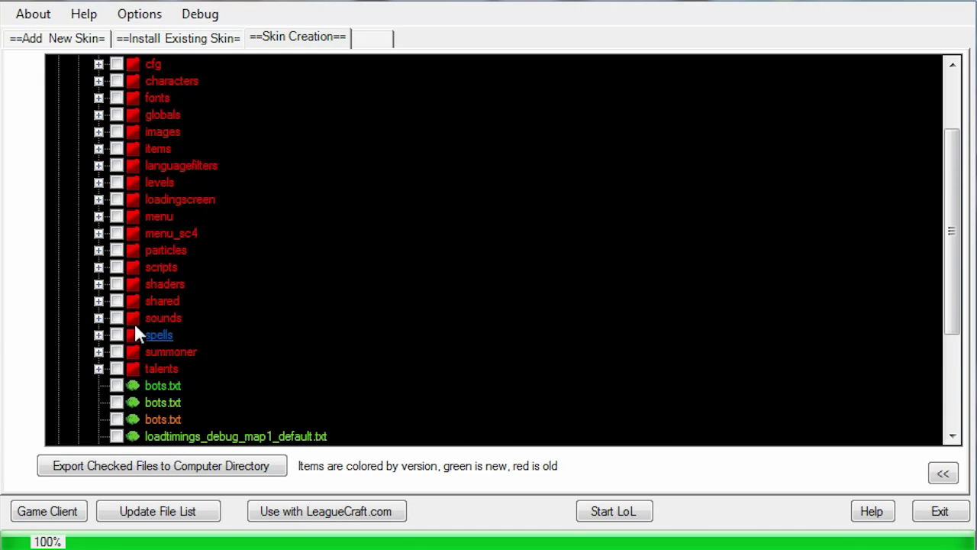
{"action": "left_click", "coordinate": [98, 81]}
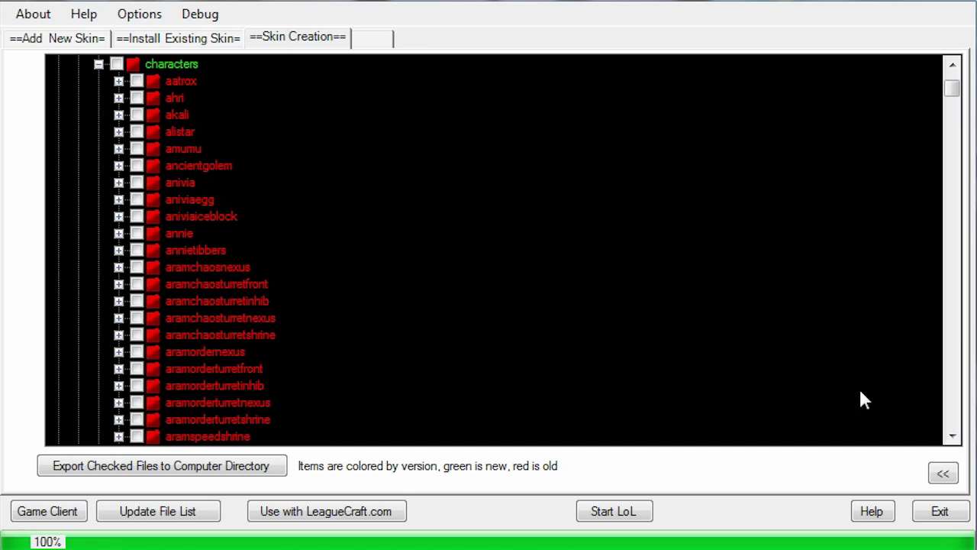
{"action": "left_click", "coordinate": [118, 97]}
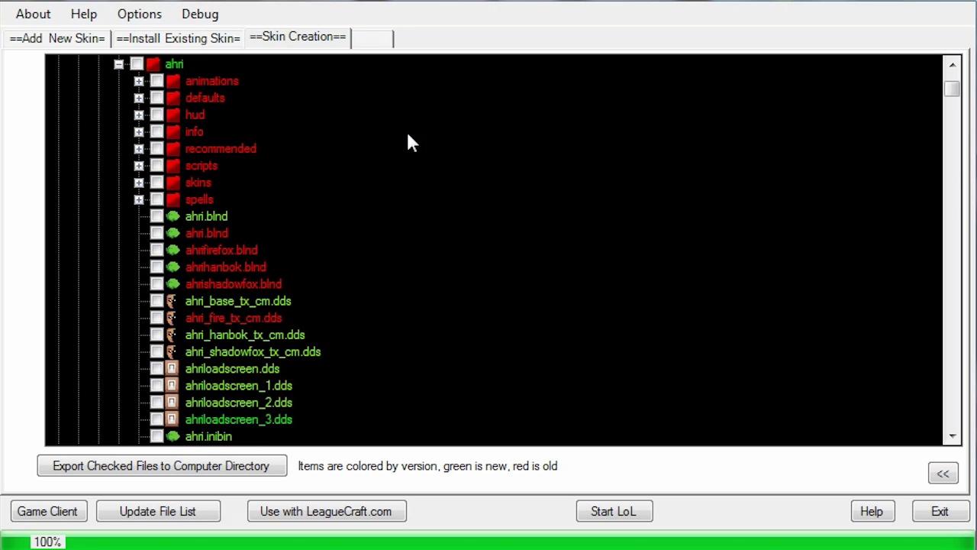
{"action": "left_click", "coordinate": [138, 183]}
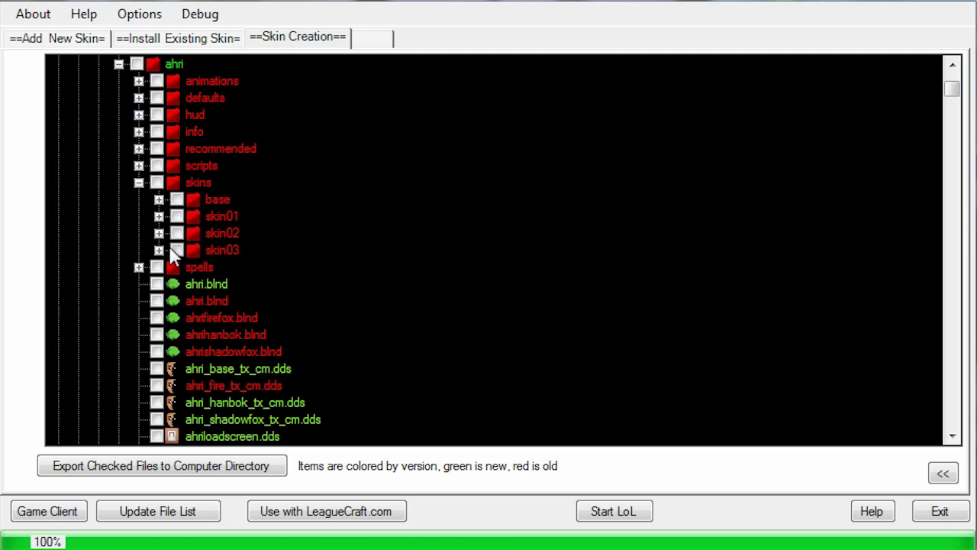
{"action": "left_click", "coordinate": [177, 202]}
{"action": "left_click", "coordinate": [176, 200]}
{"action": "scroll", "coordinate": [380, 264], "scroll_direction": "up", "scroll_amount": 2}
{"action": "left_click", "coordinate": [118, 166]}
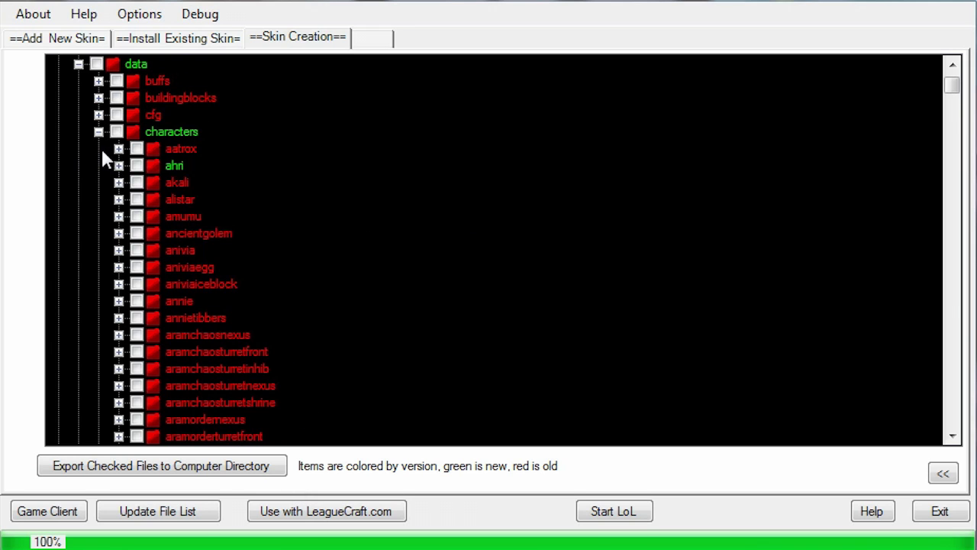
{"action": "left_click", "coordinate": [98, 132]}
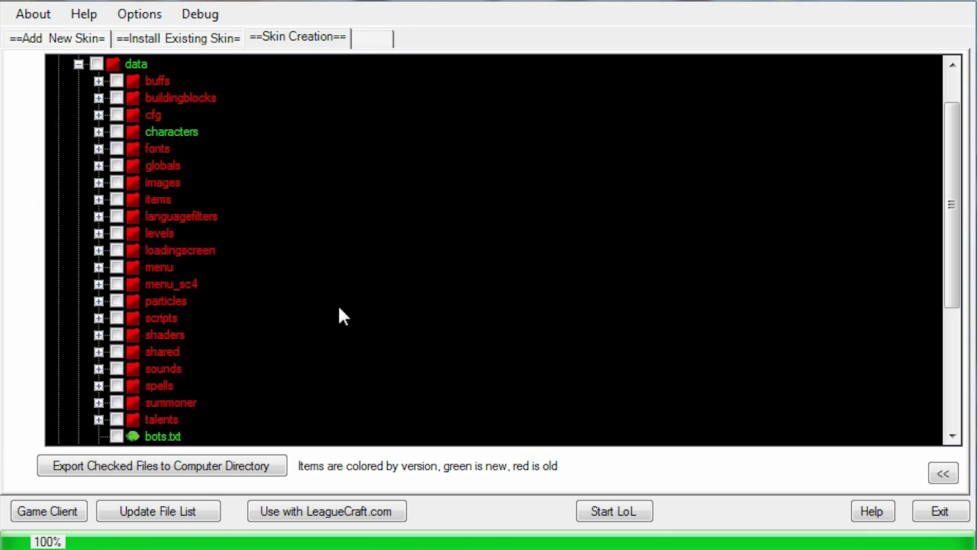
{"action": "scroll", "coordinate": [340, 310], "scroll_direction": "up", "scroll_amount": 1}
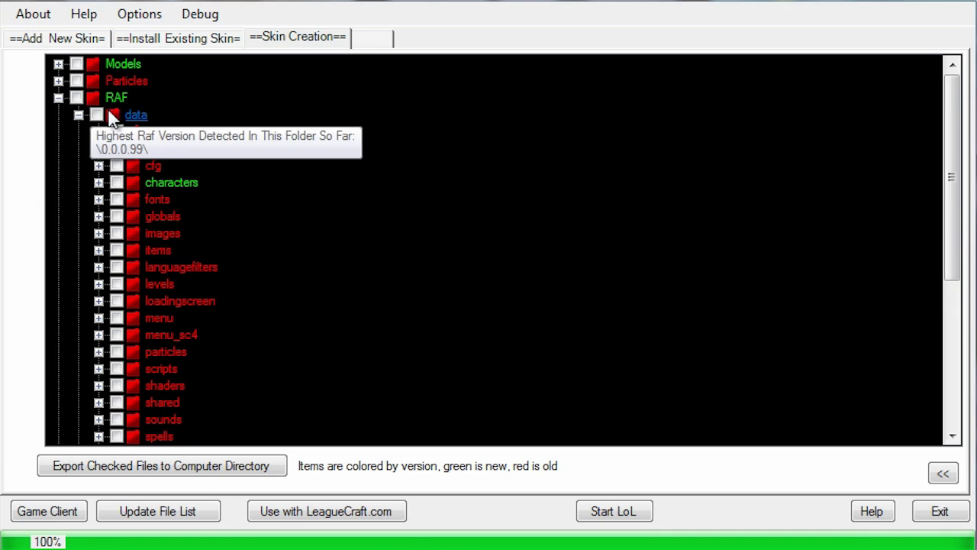
{"action": "left_click", "coordinate": [77, 116]}
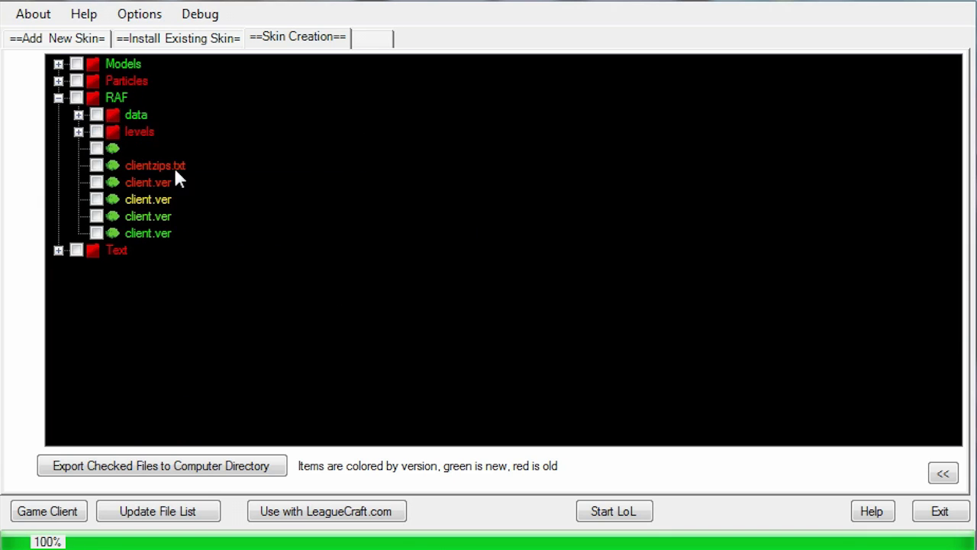
Expand levels > map1 > scene in the RAF file tree.
{"action": "left_click", "coordinate": [77, 131]}
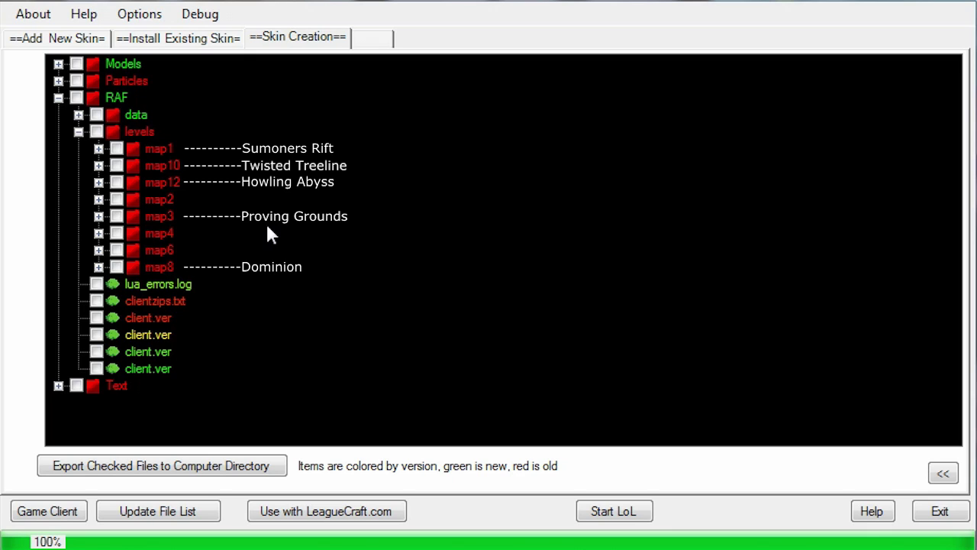
{"action": "left_click", "coordinate": [98, 150]}
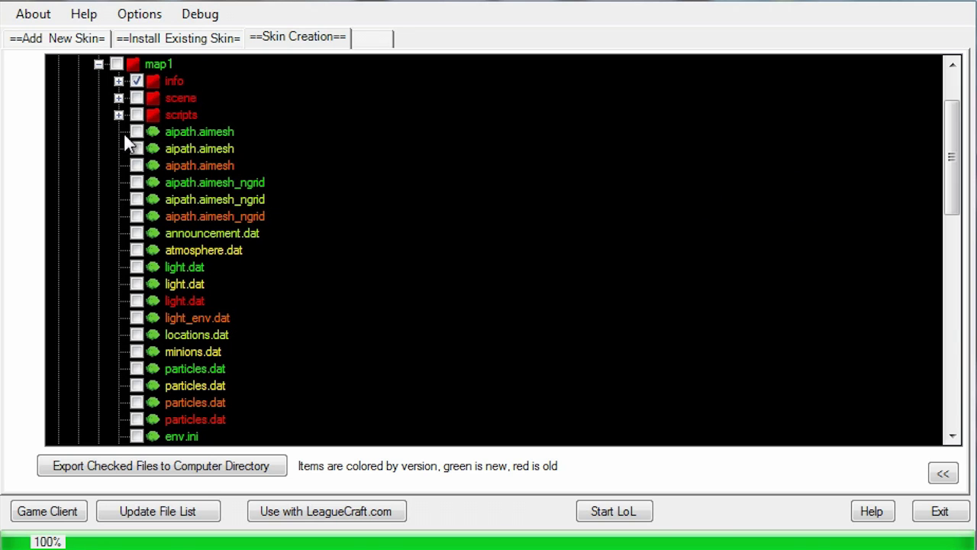
{"action": "left_click", "coordinate": [118, 98]}
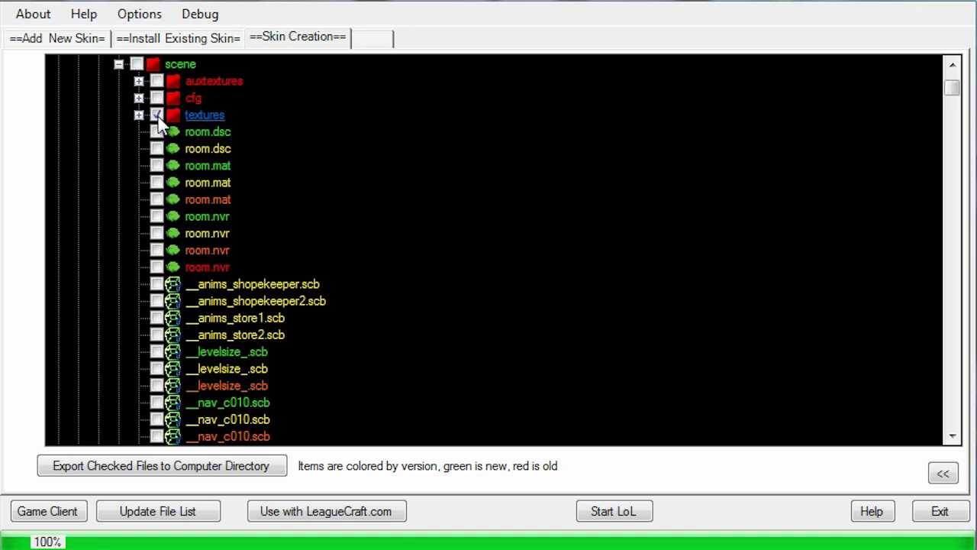
Export the checked map1 texture files to the Desktop and close the success report.
{"action": "left_click", "coordinate": [199, 464]}
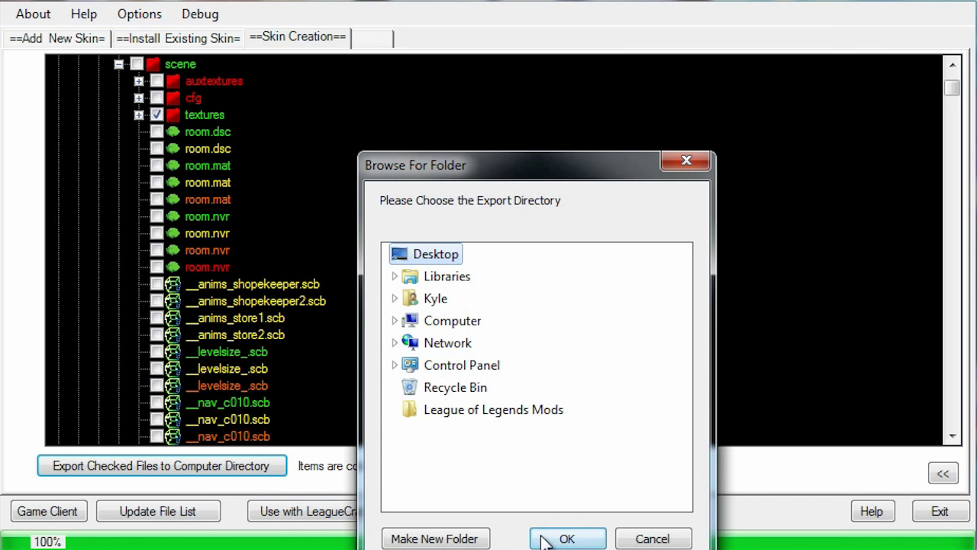
{"action": "left_click", "coordinate": [565, 539]}
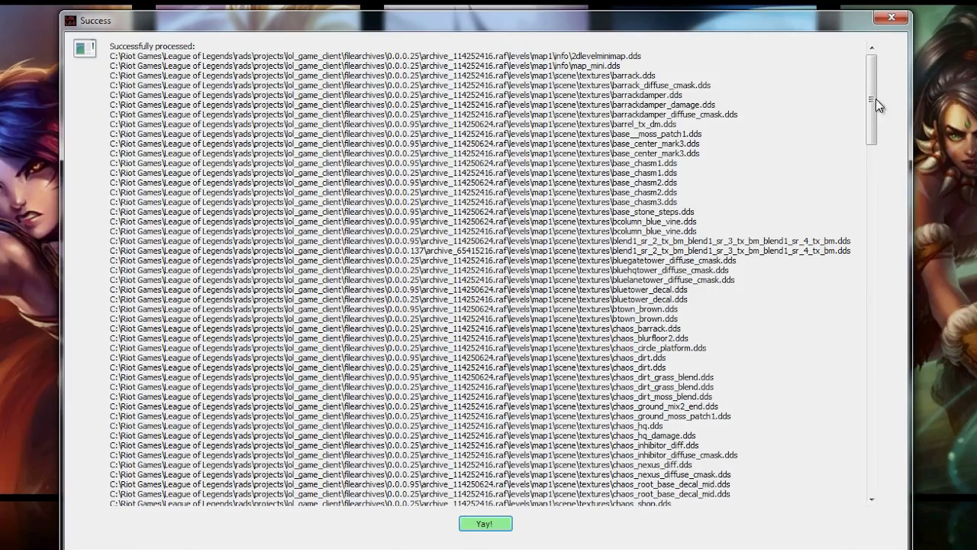
{"action": "left_click_drag", "start_coordinate": [876, 98], "coordinate": [851, 502]}
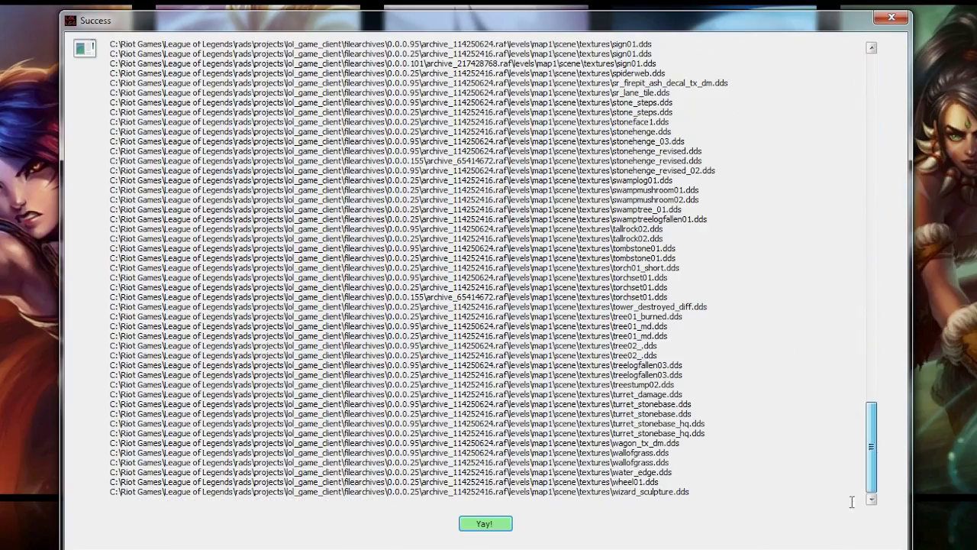
{"action": "left_click", "coordinate": [503, 524]}
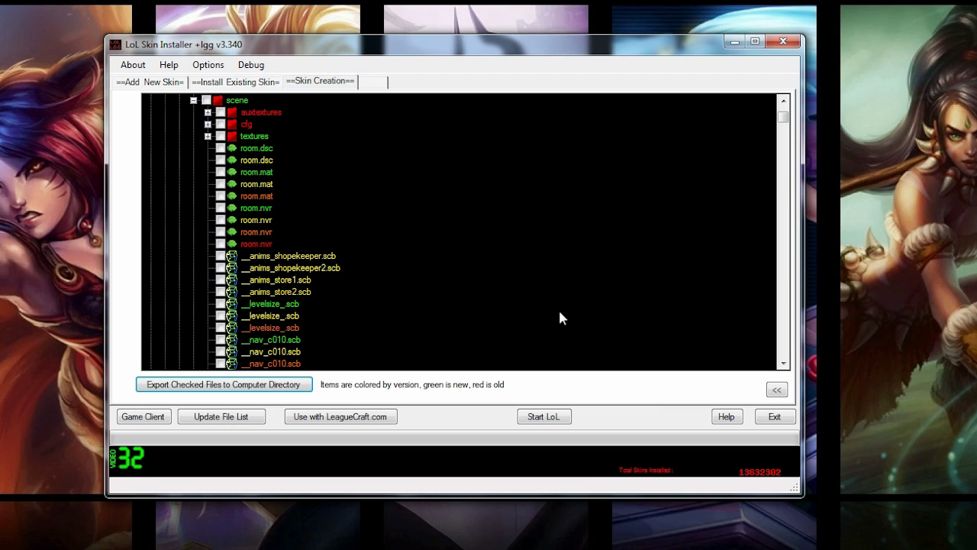
{"action": "left_click", "coordinate": [233, 82]}
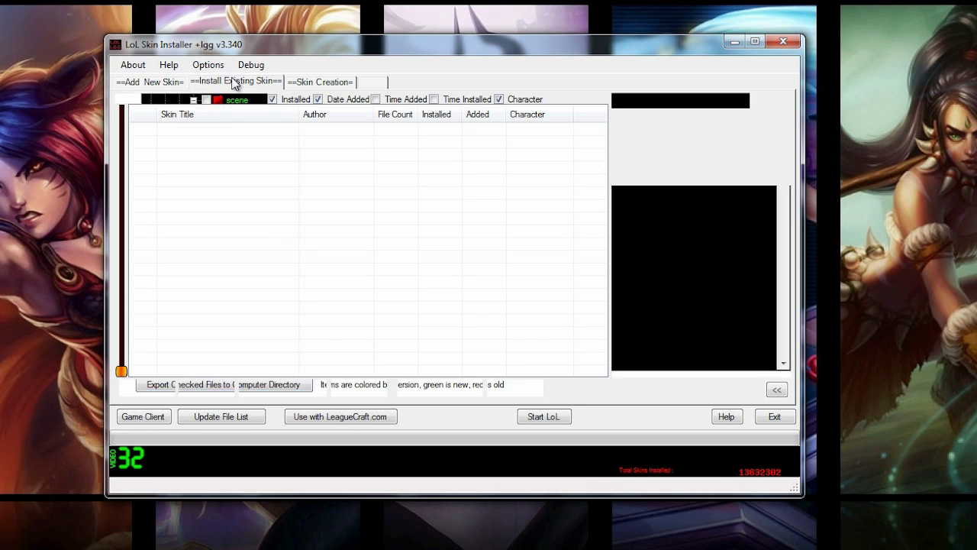
{"action": "left_click", "coordinate": [152, 82]}
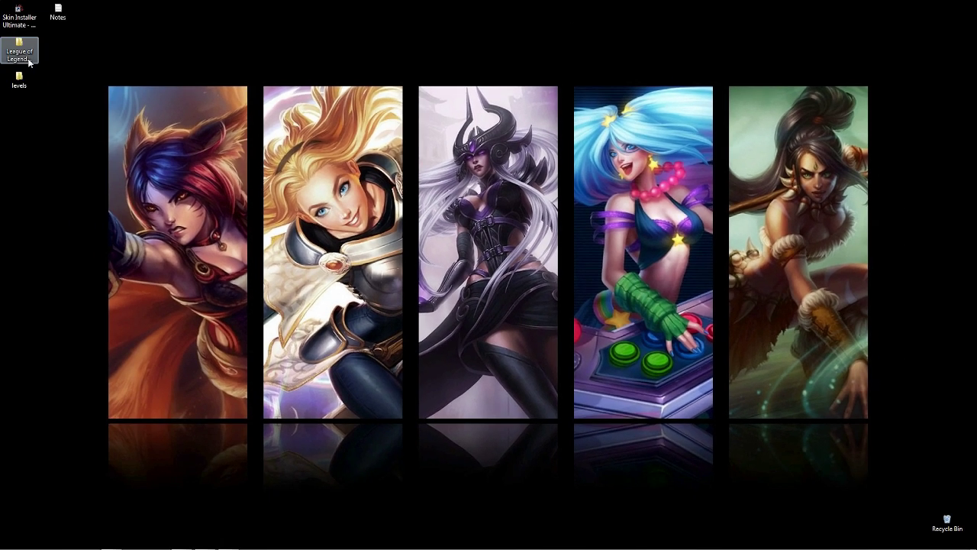
Move the levels and League of Legends Mods icons, then browse Mods > levels > map1 > scene > textures.
{"action": "left_click_drag", "start_coordinate": [19, 76], "coordinate": [367, 183]}
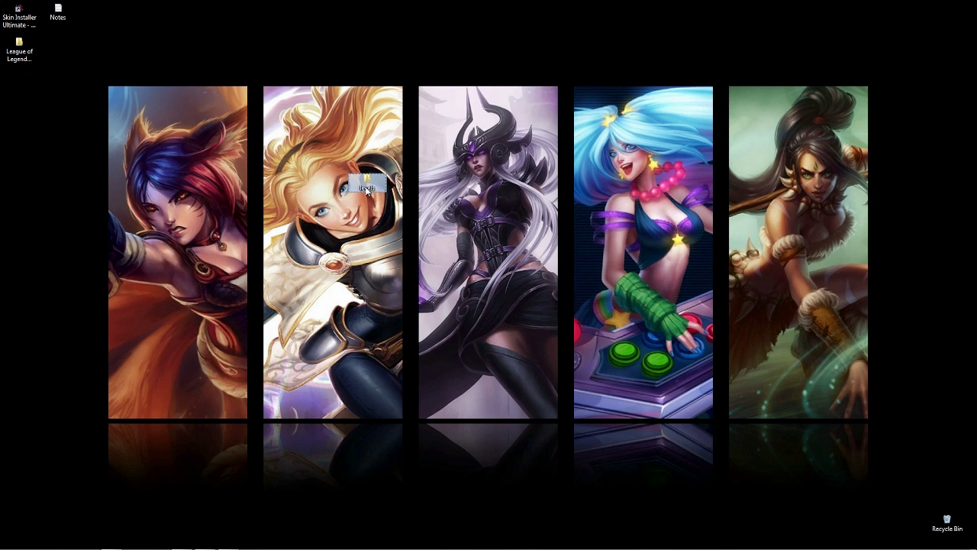
{"action": "left_click_drag", "start_coordinate": [20, 51], "coordinate": [330, 190]}
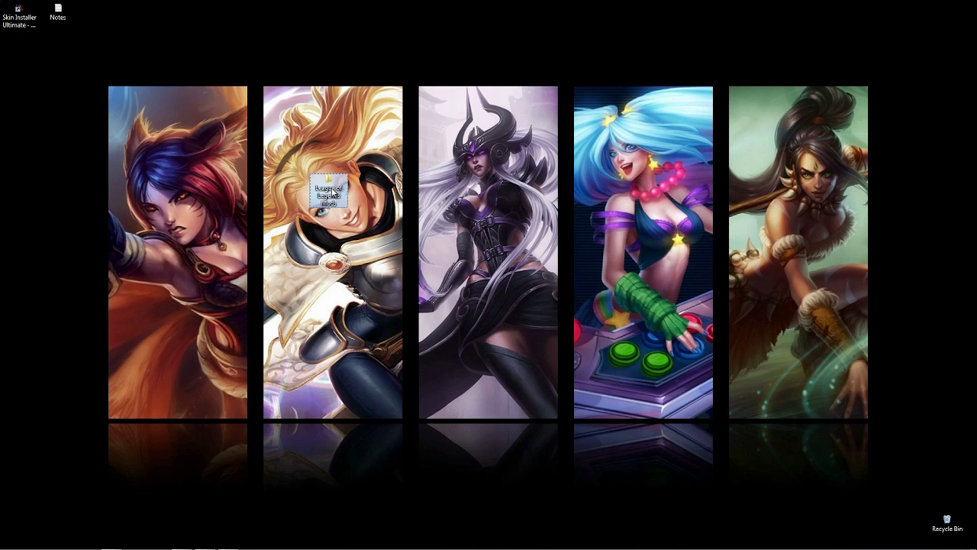
{"action": "double_click", "coordinate": [330, 191]}
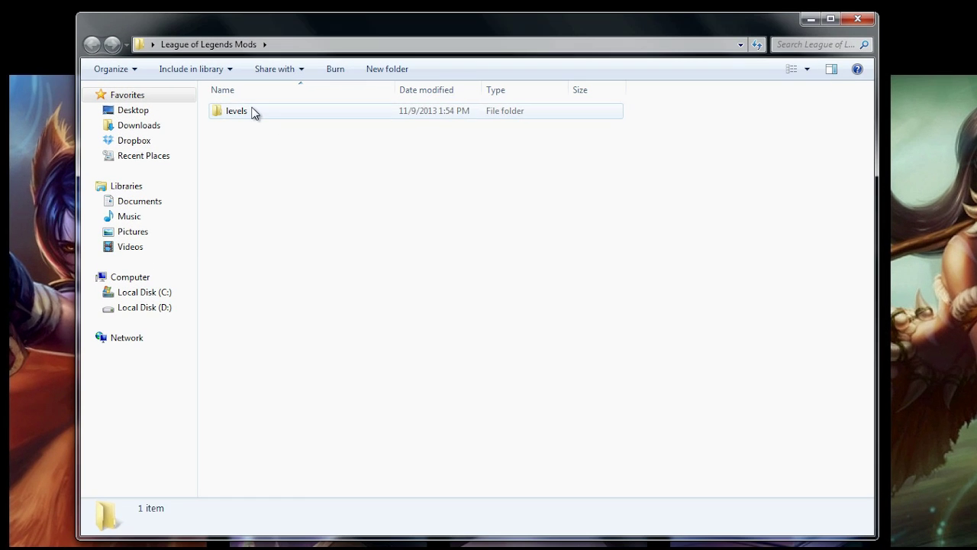
{"action": "double_click", "coordinate": [284, 113]}
{"action": "left_click", "coordinate": [283, 113]}
{"action": "double_click", "coordinate": [259, 113]}
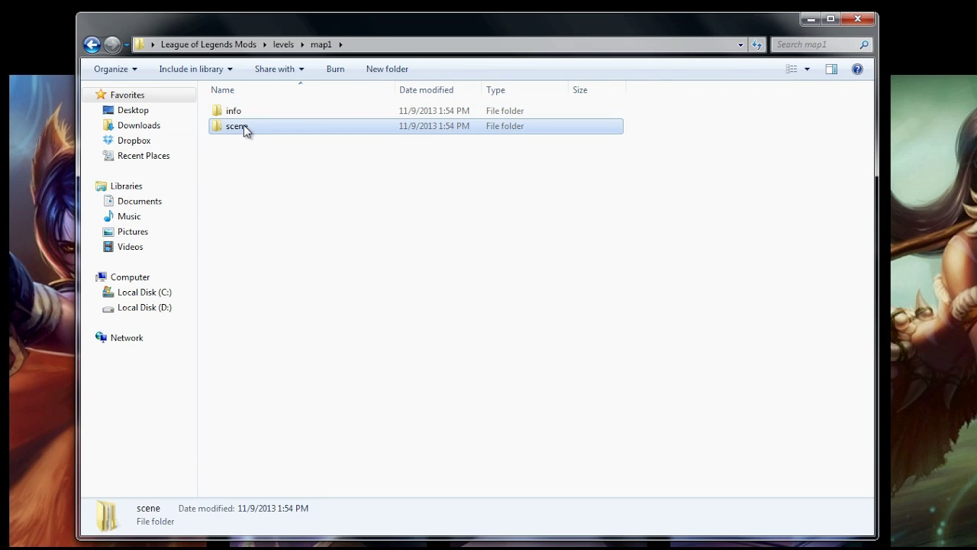
{"action": "double_click", "coordinate": [244, 126]}
{"action": "double_click", "coordinate": [269, 116]}
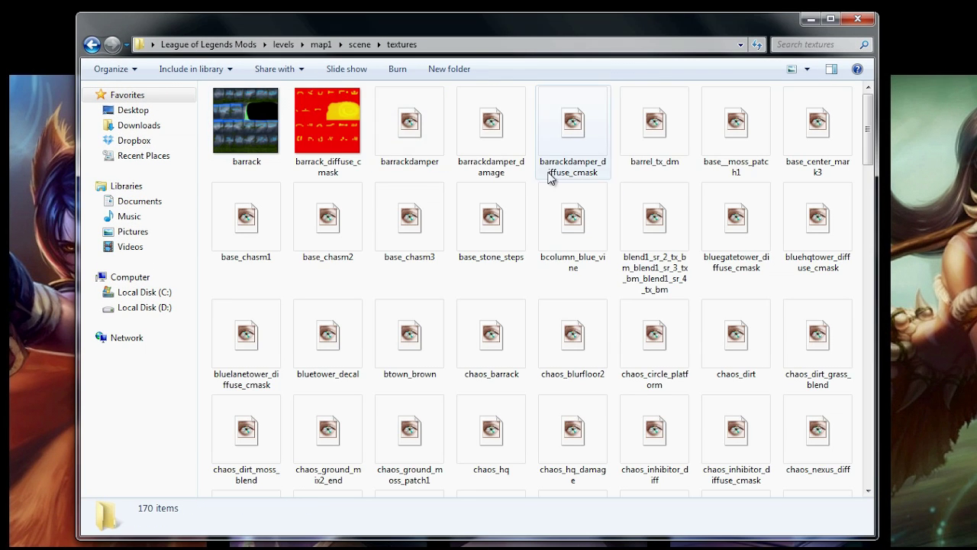
{"action": "left_click_drag", "start_coordinate": [869, 152], "coordinate": [878, 125]}
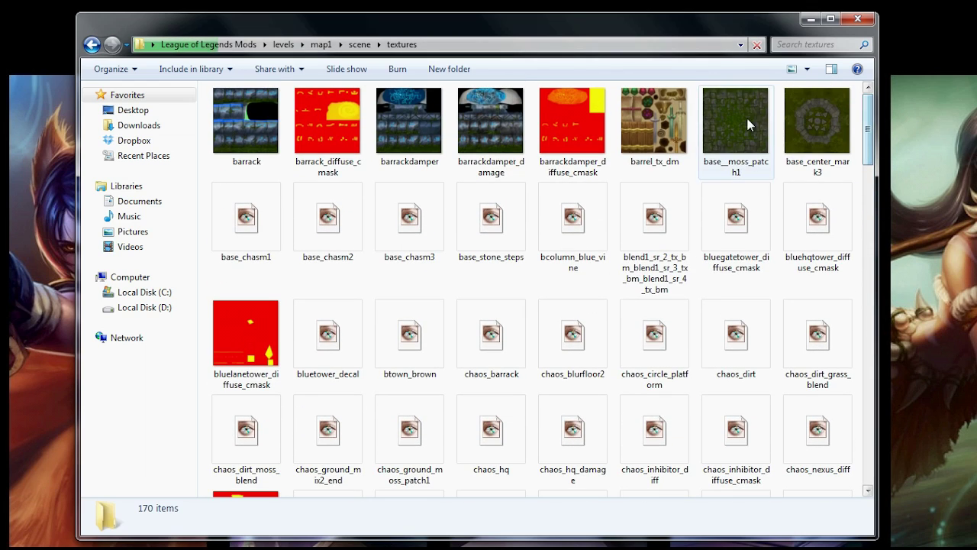
Go back up to League of Legends Mods, close the window and reopen the folder.
{"action": "left_click", "coordinate": [92, 45]}
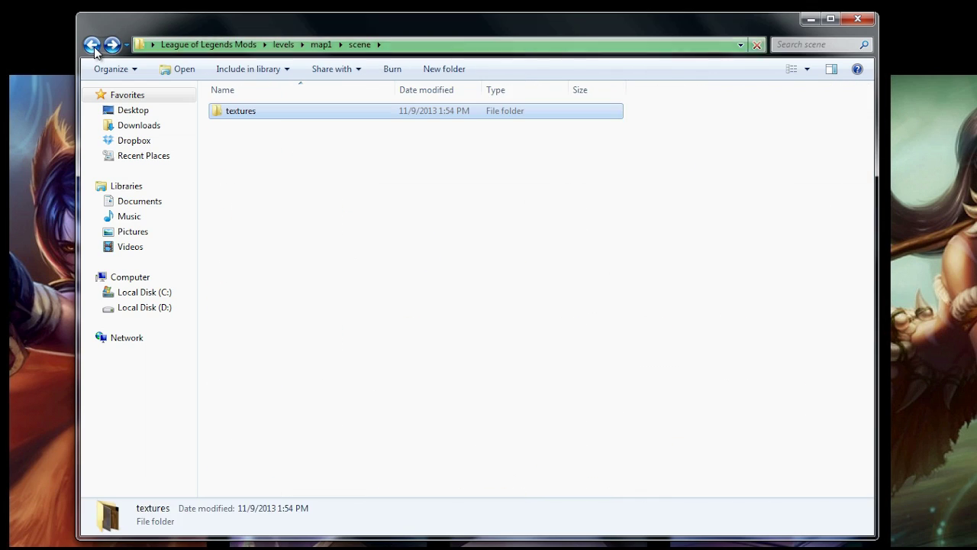
{"action": "left_click", "coordinate": [92, 46]}
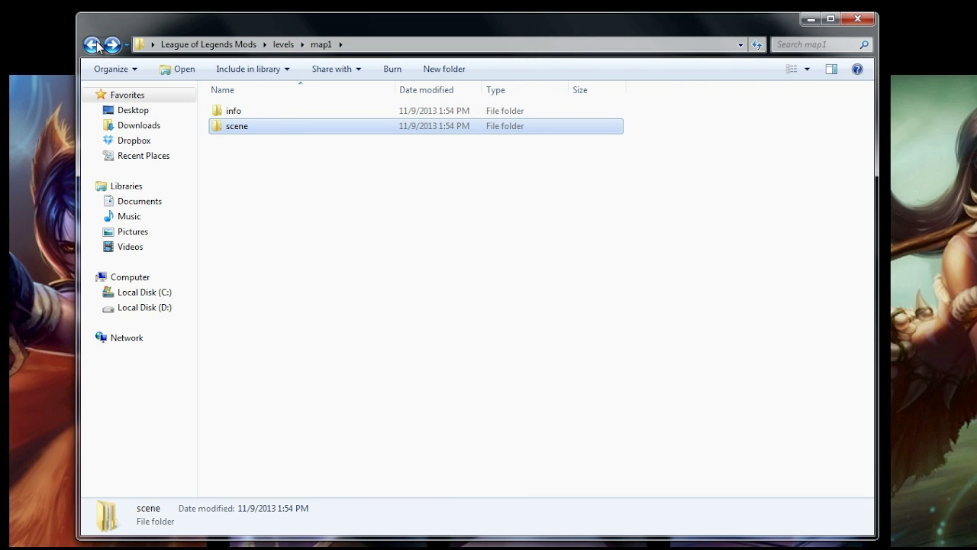
{"action": "left_click", "coordinate": [96, 45]}
{"action": "left_click", "coordinate": [95, 45]}
{"action": "left_click", "coordinate": [841, 22]}
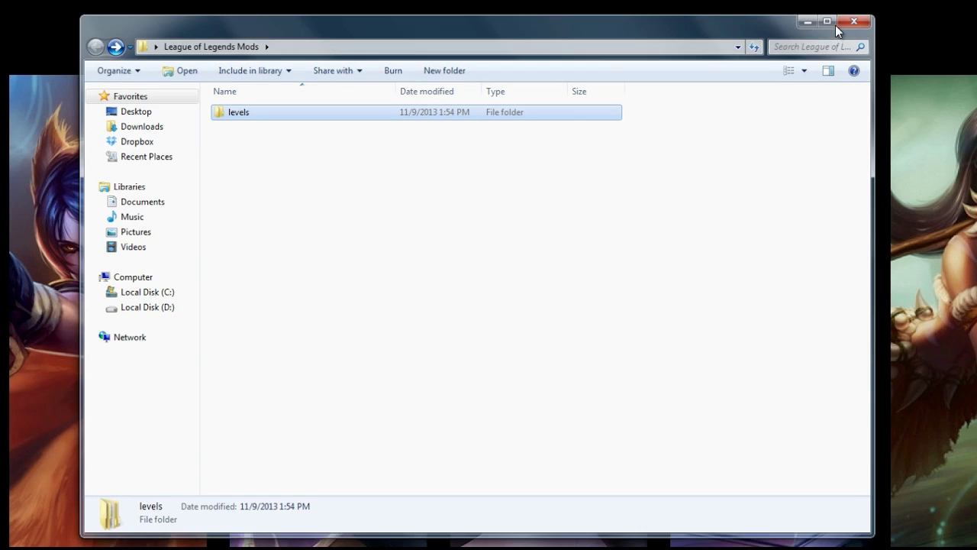
{"action": "double_click", "coordinate": [323, 219]}
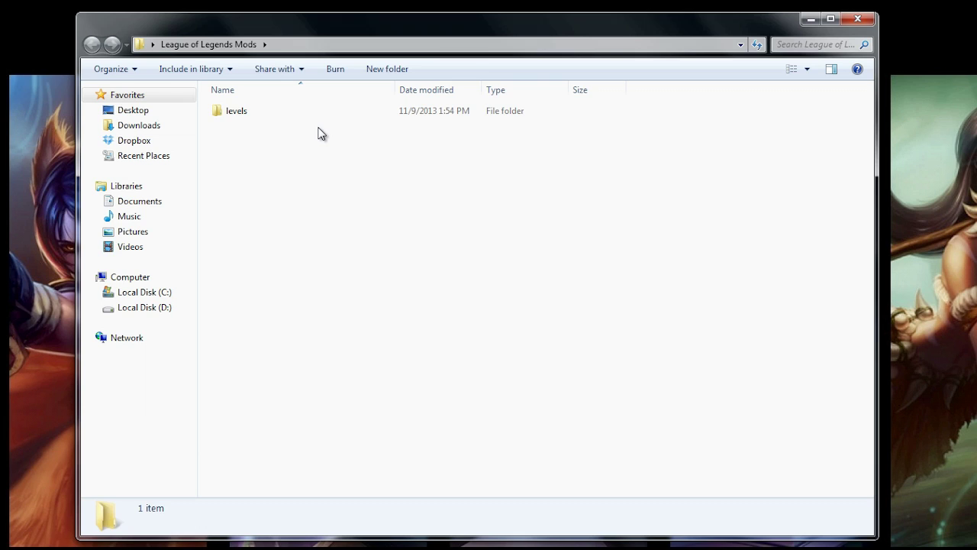
Duplicate the levels folder and rename the copy to 'levels copy'.
{"action": "left_click_drag", "start_coordinate": [246, 115], "coordinate": [489, 183]}
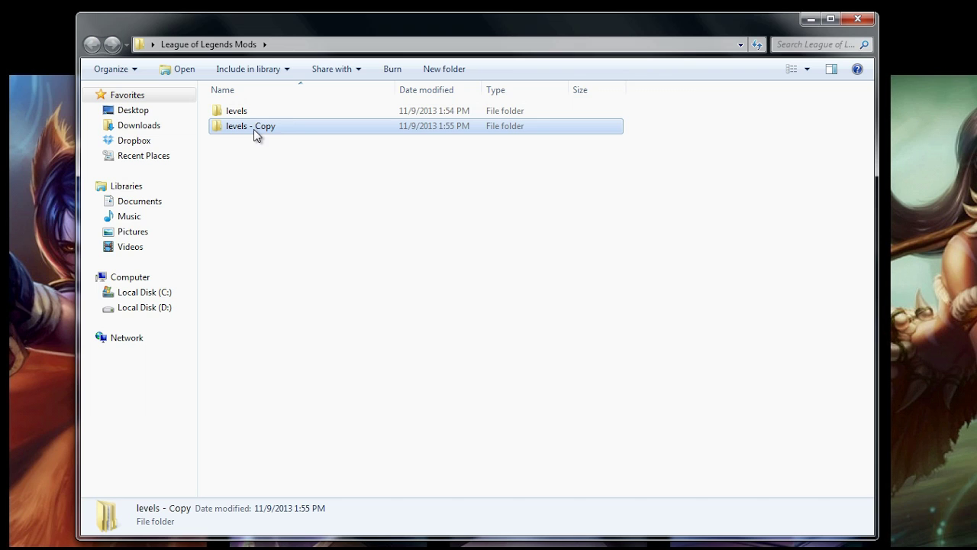
{"action": "left_click", "coordinate": [272, 132]}
{"action": "left_click", "coordinate": [282, 130]}
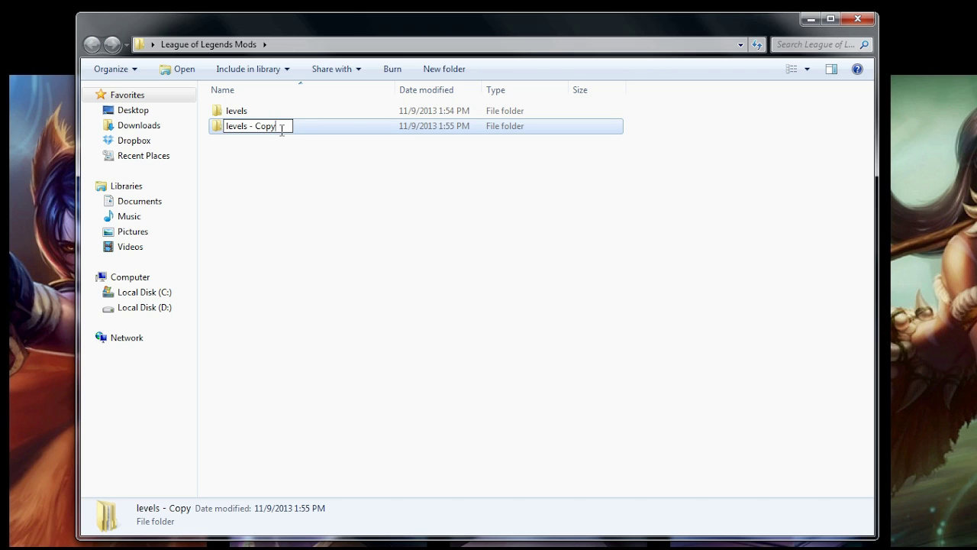
{"action": "key", "text": "BackSpace"}
{"action": "key", "text": "BackSpace"}
{"action": "key", "text": "BackSpace"}
{"action": "type", "text": "copy"}
{"action": "left_click", "coordinate": [339, 167]}
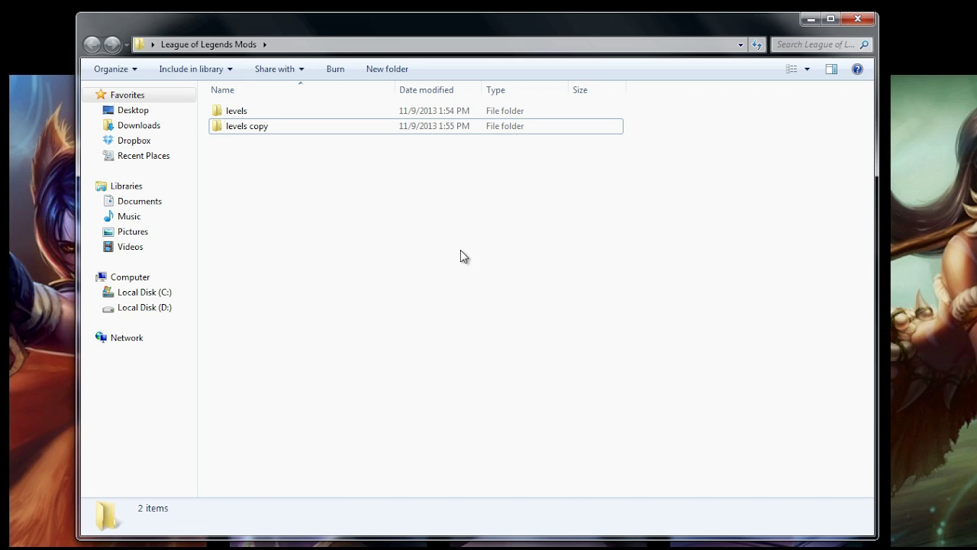
Pack 'levels copy' into a levels copy.rar archive, then delete the copied folder.
{"action": "right_click", "coordinate": [258, 127]}
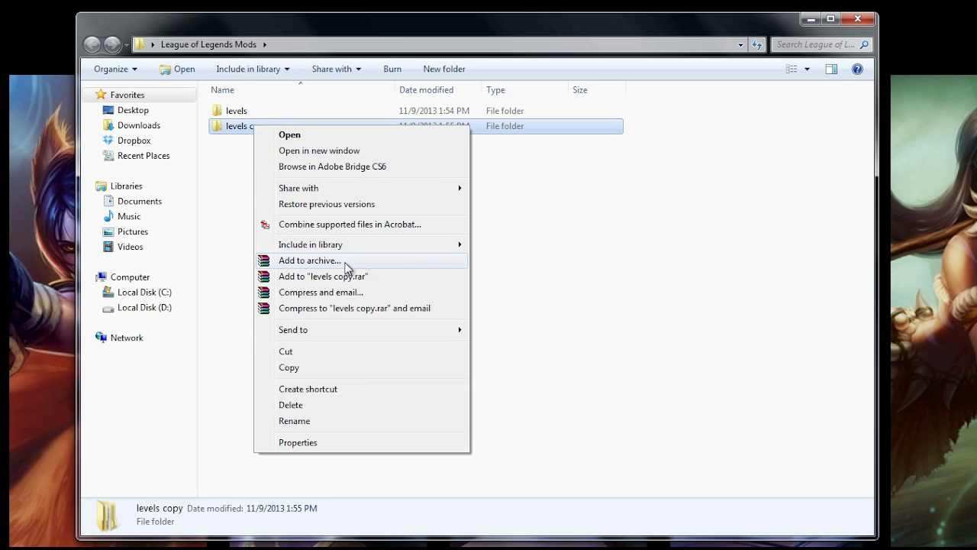
{"action": "left_click", "coordinate": [384, 261]}
{"action": "left_click", "coordinate": [587, 471]}
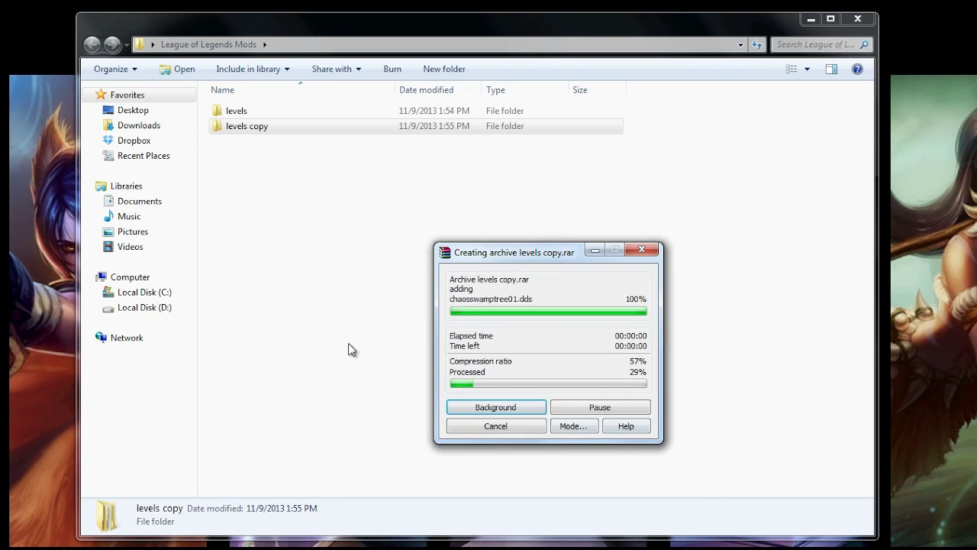
{"action": "left_click", "coordinate": [292, 128]}
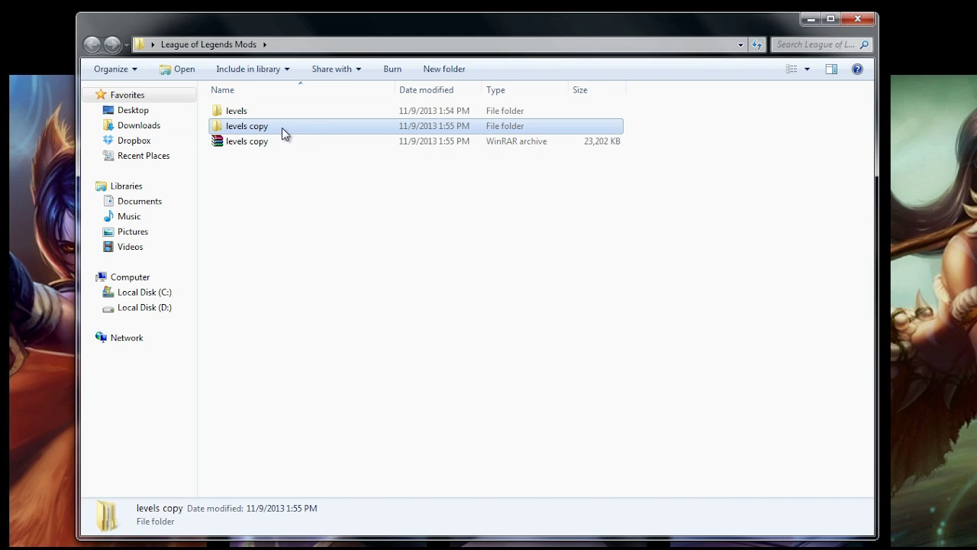
{"action": "key", "text": "Delete"}
{"action": "key", "text": "Return"}
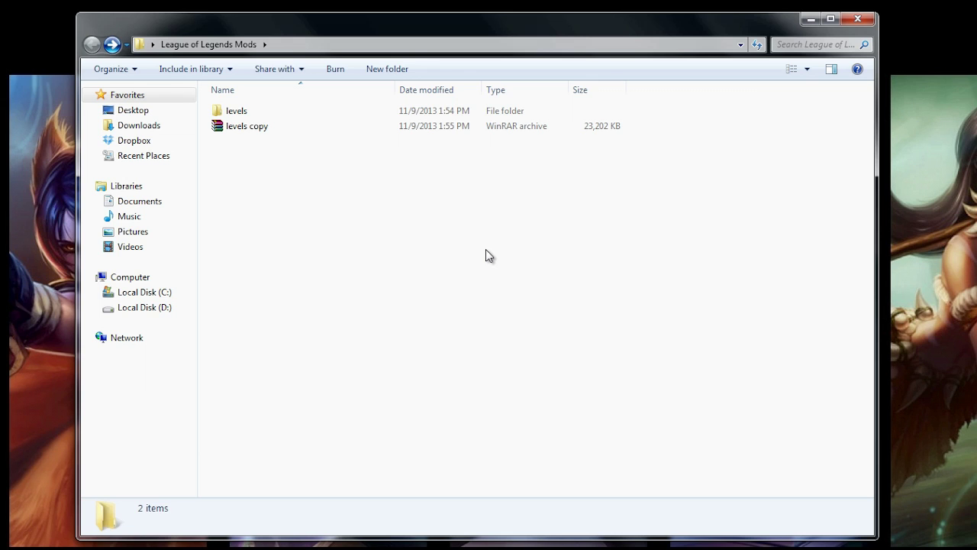
Open levels > map1 > scene > textures and snap the window to the left half.
{"action": "double_click", "coordinate": [242, 111]}
{"action": "double_click", "coordinate": [243, 112]}
{"action": "double_click", "coordinate": [267, 128]}
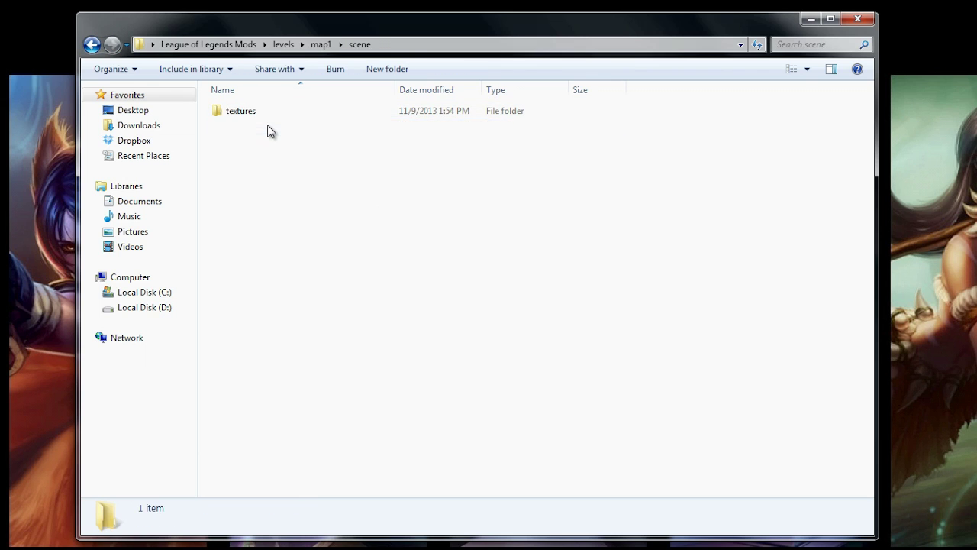
{"action": "double_click", "coordinate": [254, 112]}
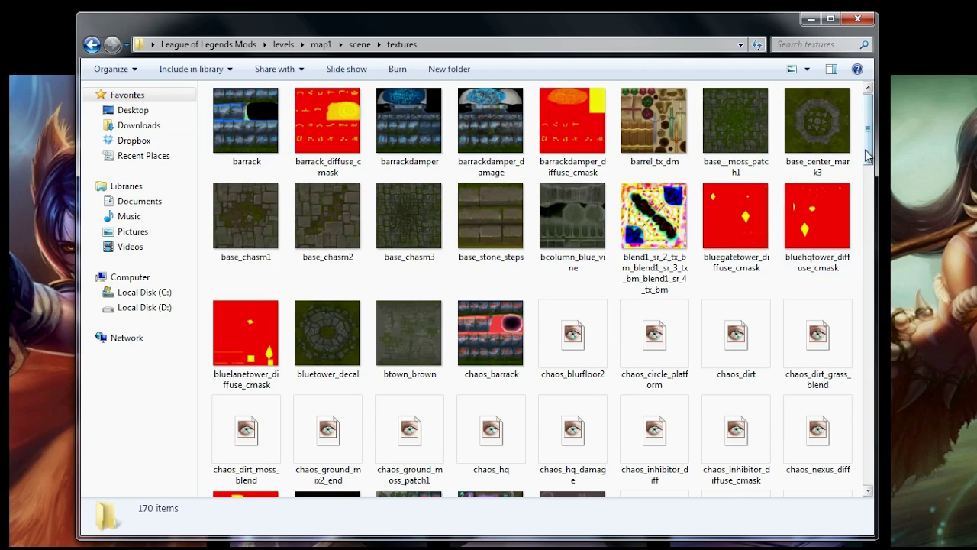
{"action": "left_click_drag", "start_coordinate": [687, 21], "coordinate": [0, 31]}
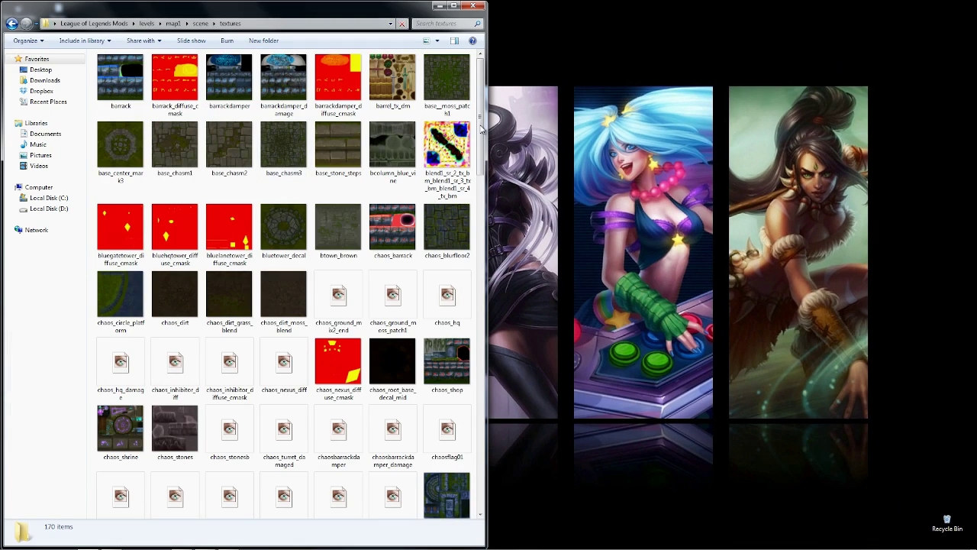
Scroll down to the wallofgrass texture and open it in the texture viewer.
{"action": "scroll", "coordinate": [478, 134], "scroll_direction": "down", "scroll_amount": 1}
{"action": "scroll", "coordinate": [476, 147], "scroll_direction": "down", "scroll_amount": 2}
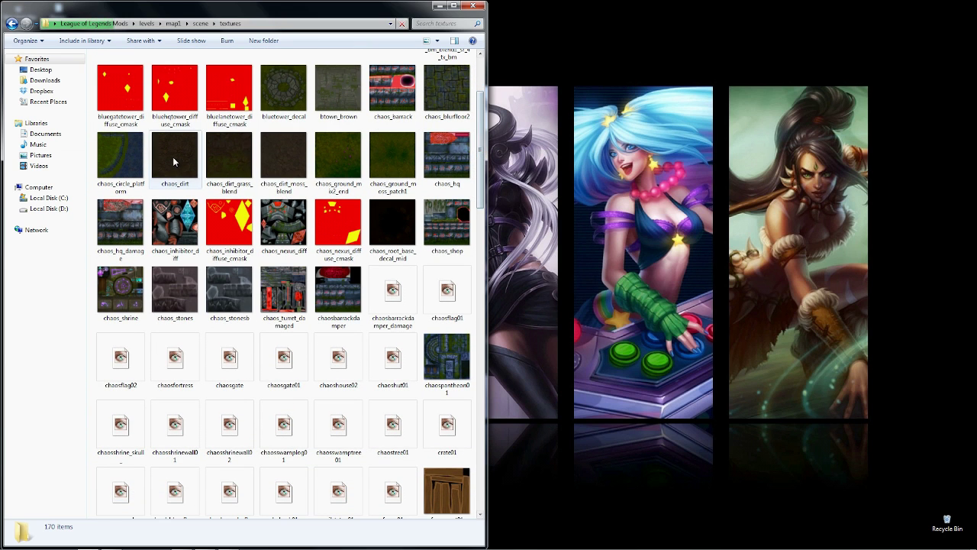
{"action": "scroll", "coordinate": [381, 122], "scroll_direction": "down", "scroll_amount": 3}
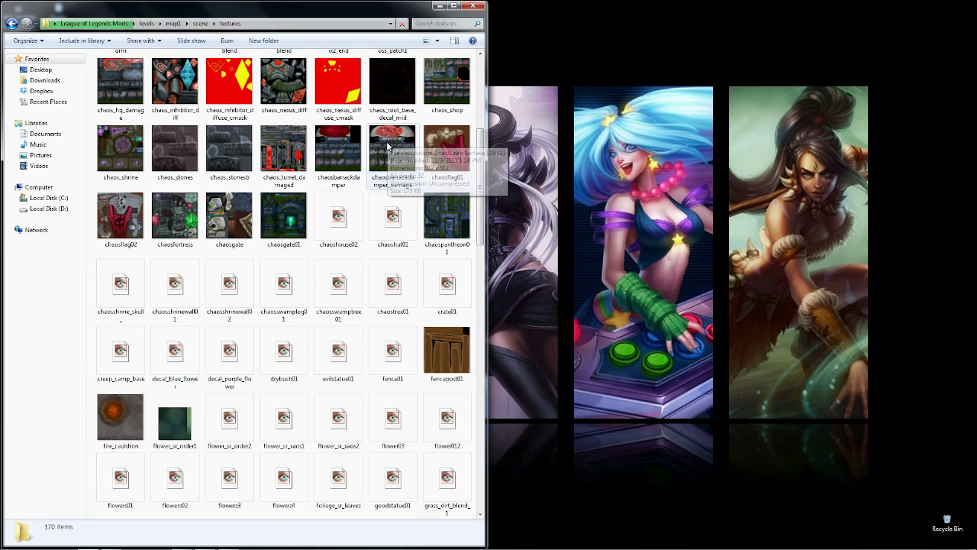
{"action": "scroll", "coordinate": [320, 161], "scroll_direction": "down", "scroll_amount": 5}
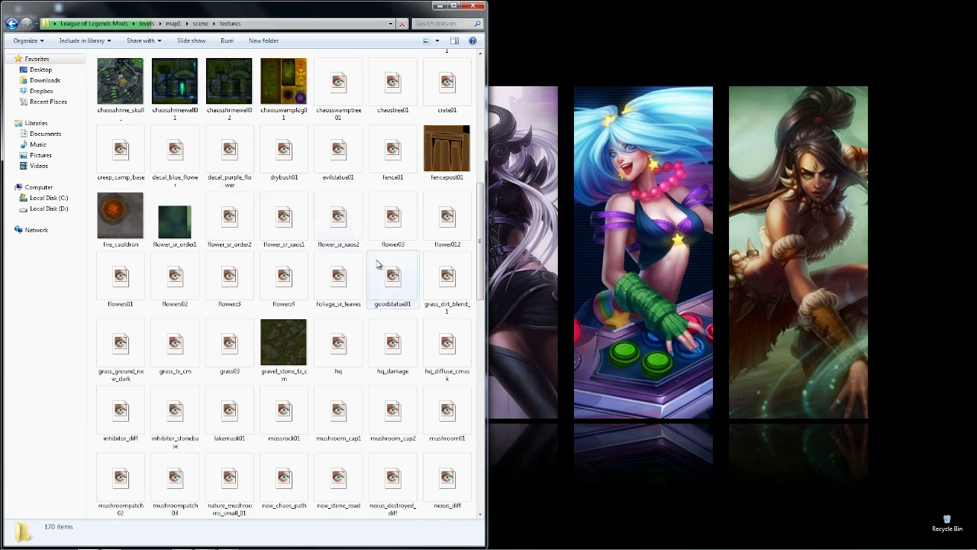
{"action": "scroll", "coordinate": [388, 275], "scroll_direction": "down", "scroll_amount": 15}
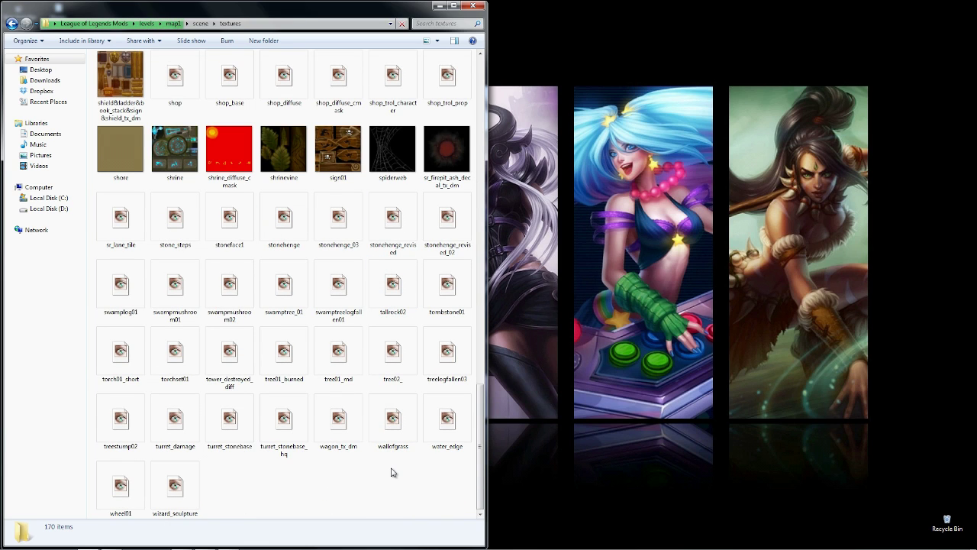
{"action": "double_click", "coordinate": [409, 429]}
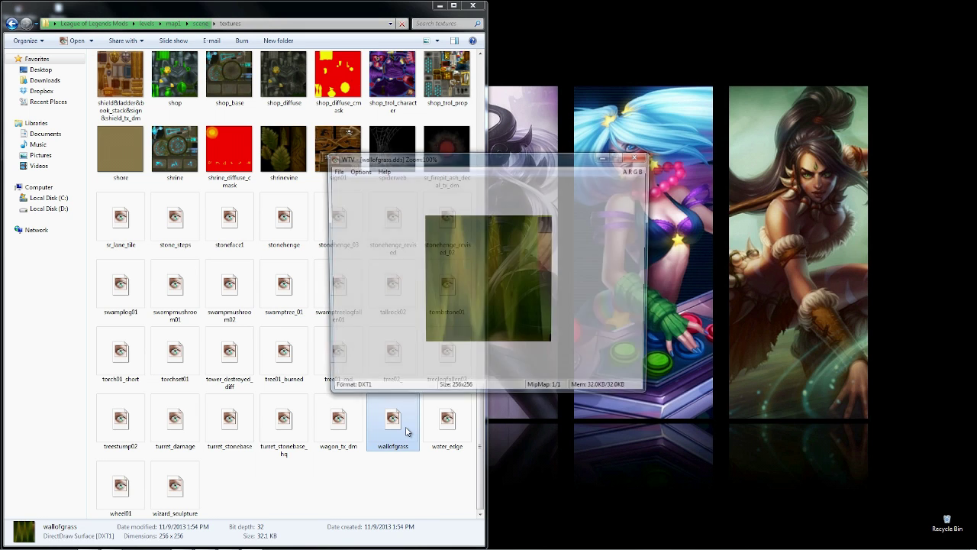
Position the WTV window showing wallofgrass.dds over the Explorer file list.
{"action": "left_click_drag", "start_coordinate": [497, 158], "coordinate": [294, 82]}
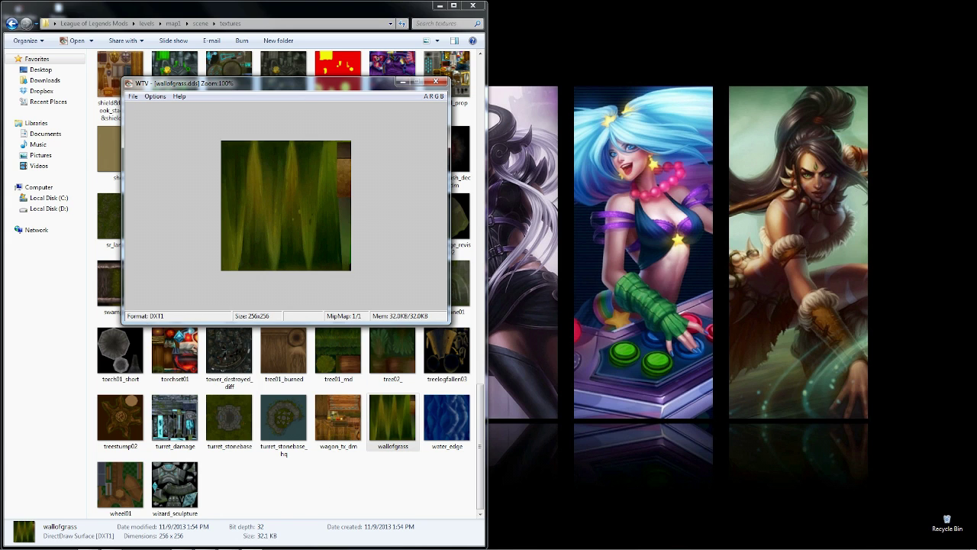
{"action": "left_click", "coordinate": [13, 541]}
Load wallofgrass.dds into Photoshop CS6 at default size and convert its Background into Layer 0.
{"action": "left_click", "coordinate": [112, 467]}
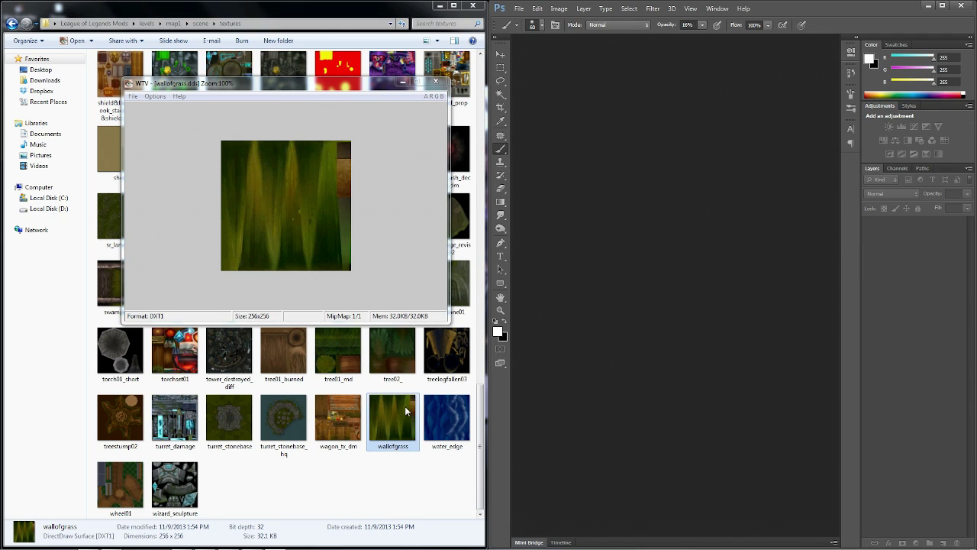
{"action": "left_click_drag", "start_coordinate": [387, 418], "coordinate": [685, 205]}
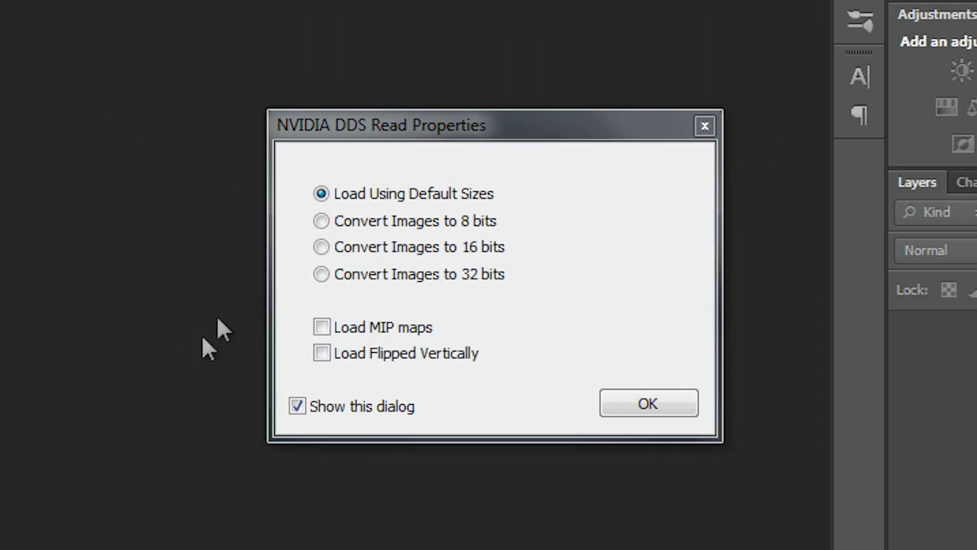
{"action": "left_click", "coordinate": [646, 404]}
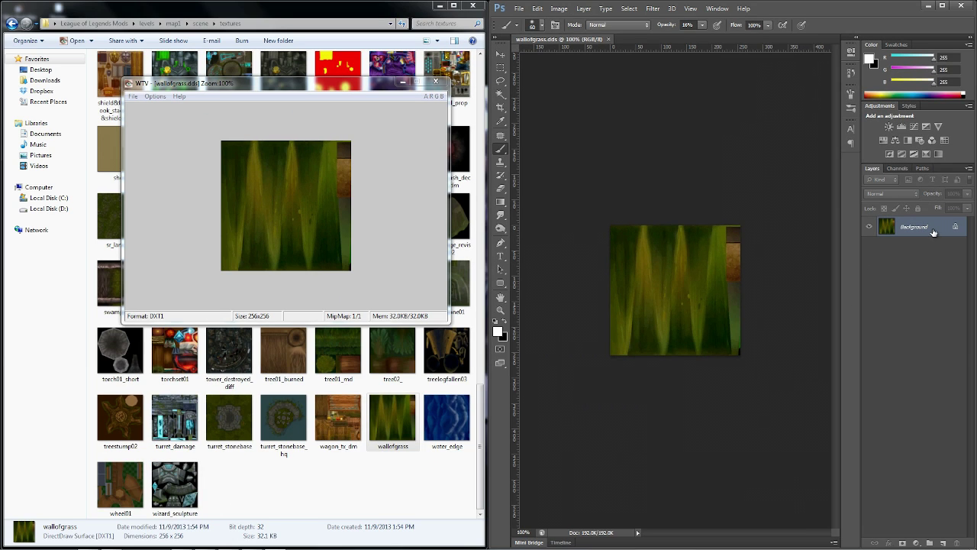
{"action": "double_click", "coordinate": [924, 237]}
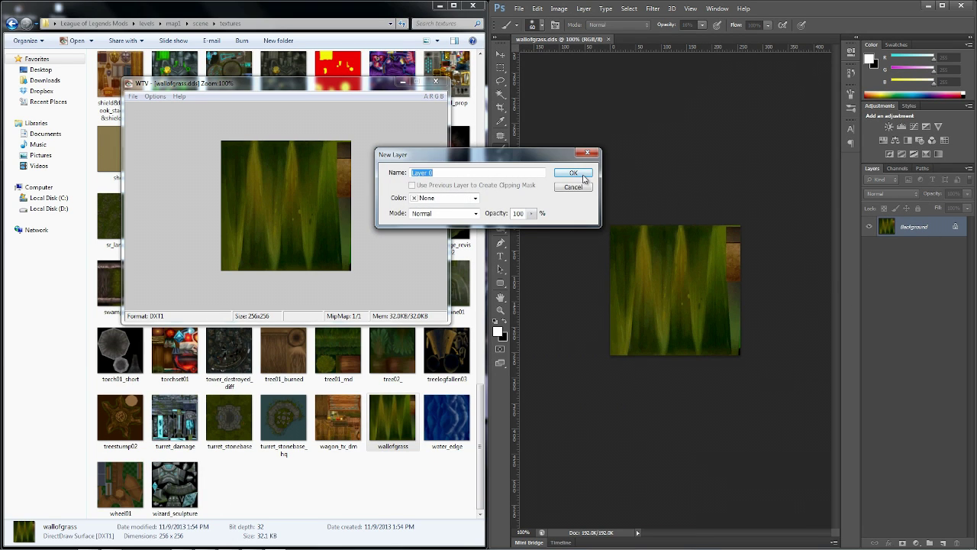
{"action": "left_click", "coordinate": [540, 177]}
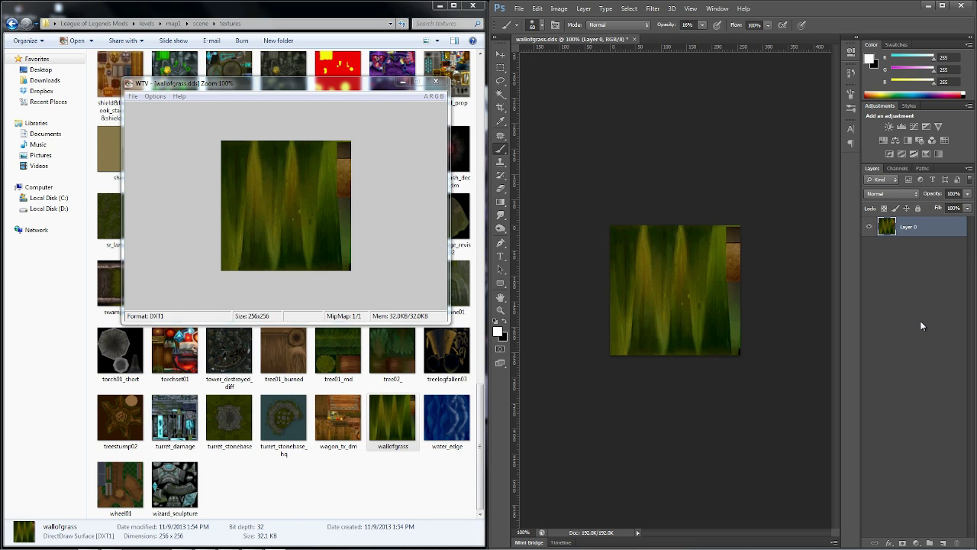
{"action": "left_click", "coordinate": [290, 337]}
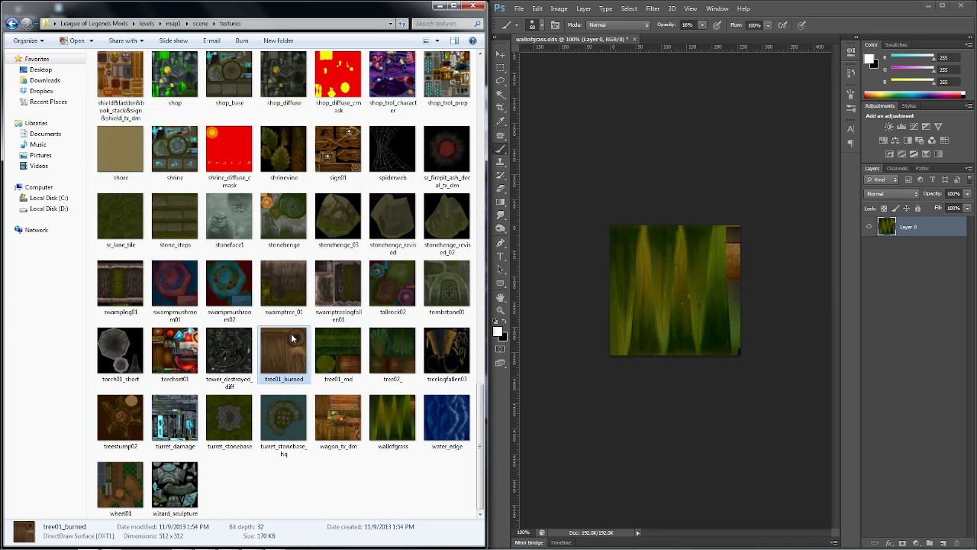
{"action": "scroll", "coordinate": [291, 333], "scroll_direction": "up", "scroll_amount": 3}
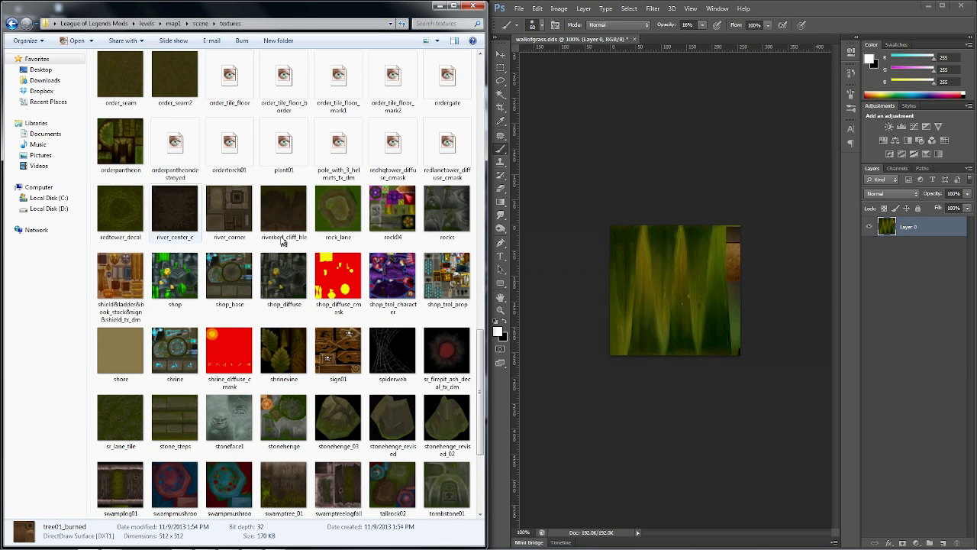
{"action": "scroll", "coordinate": [323, 205], "scroll_direction": "up", "scroll_amount": 3}
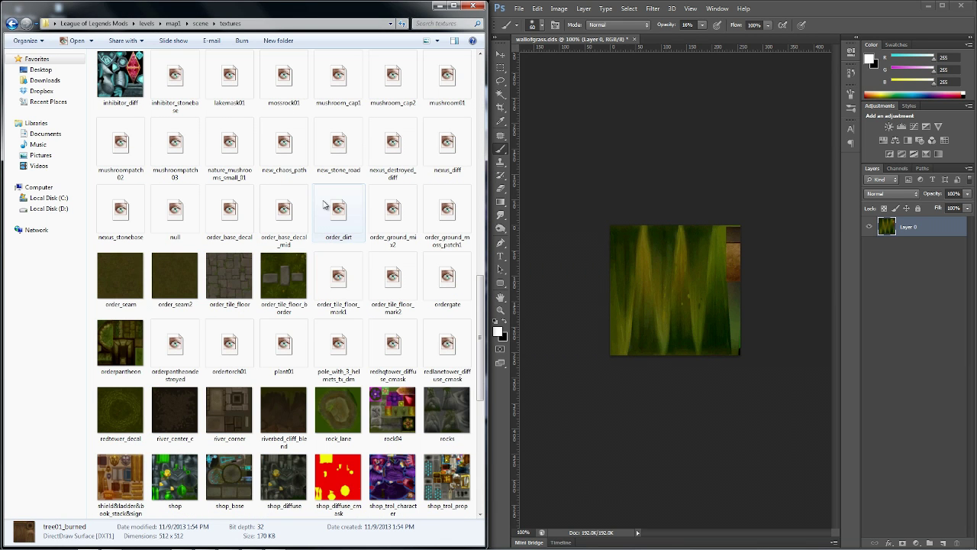
{"action": "double_click", "coordinate": [169, 270]}
{"action": "left_click_drag", "start_coordinate": [557, 132], "coordinate": [409, 98]}
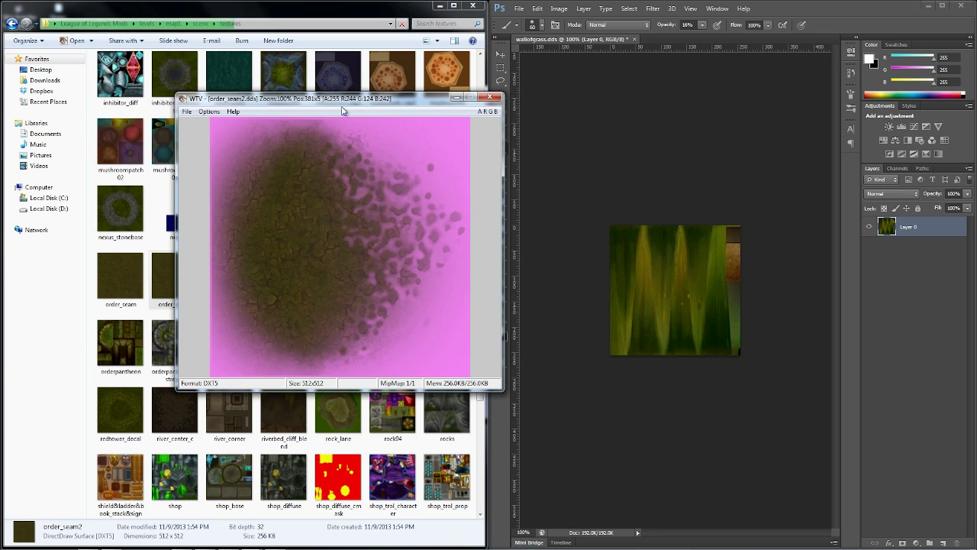
{"action": "left_click", "coordinate": [209, 112]}
{"action": "left_click", "coordinate": [252, 158]}
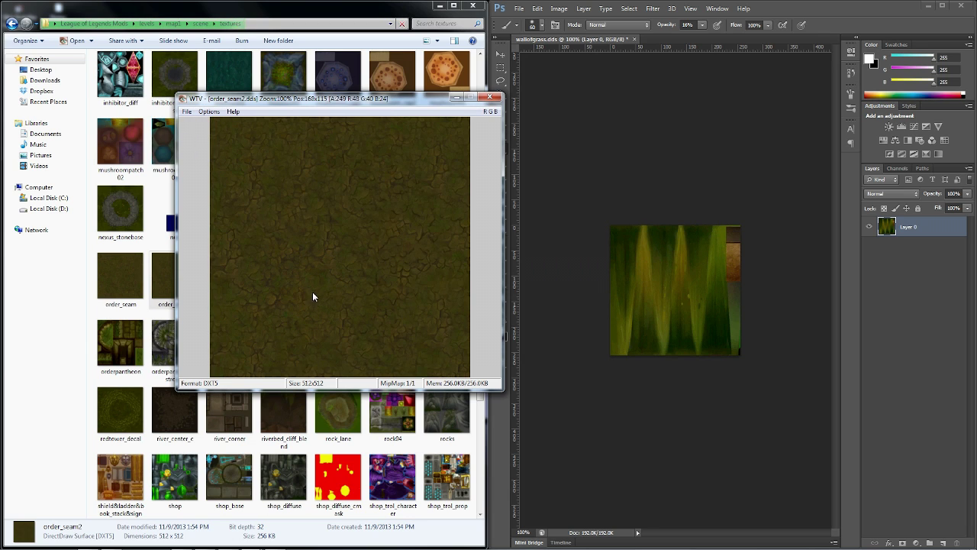
{"action": "left_click", "coordinate": [209, 112]}
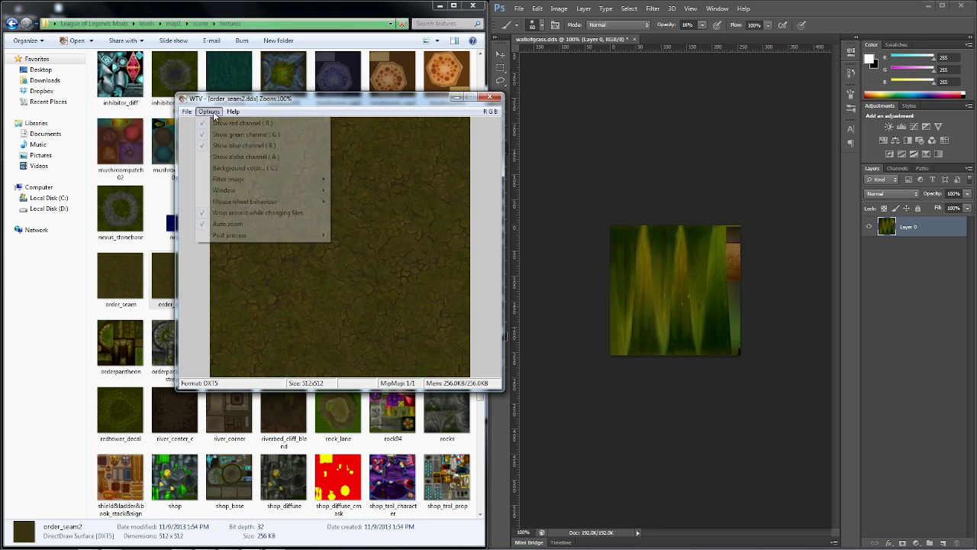
{"action": "left_click", "coordinate": [273, 156]}
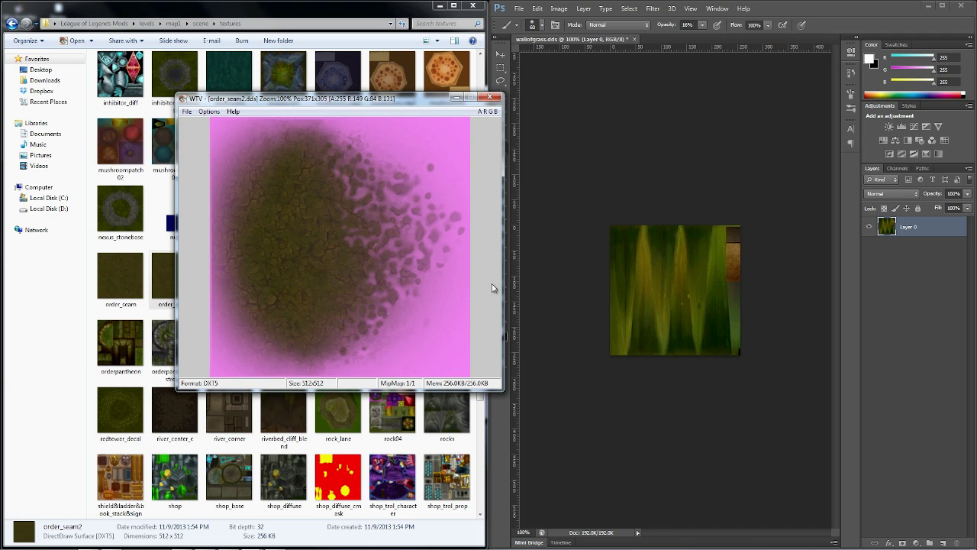
{"action": "left_click", "coordinate": [488, 99]}
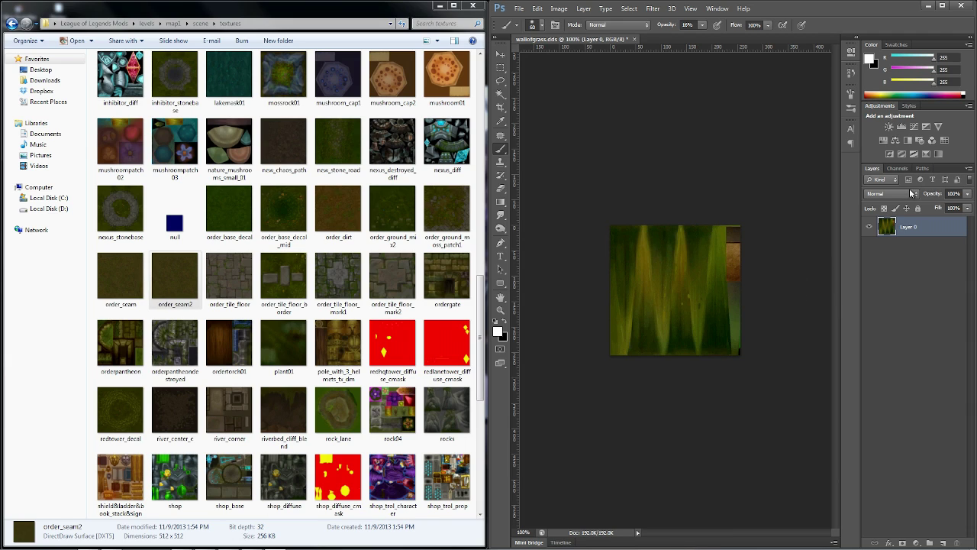
Add a Hue/Saturation layer (Hue -75, higher saturation and lightness) and a Curves layer.
{"action": "left_click", "coordinate": [883, 140]}
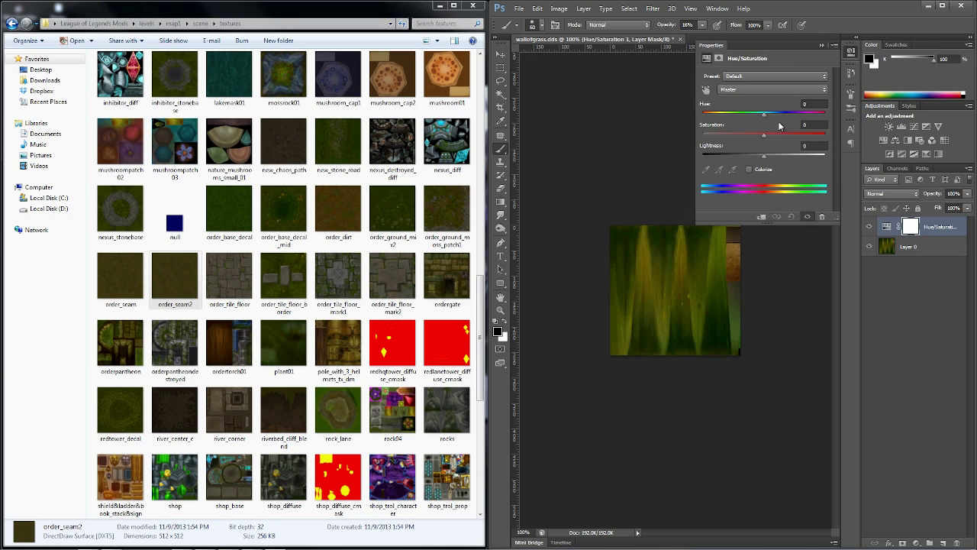
{"action": "left_click_drag", "start_coordinate": [762, 117], "coordinate": [729, 118]}
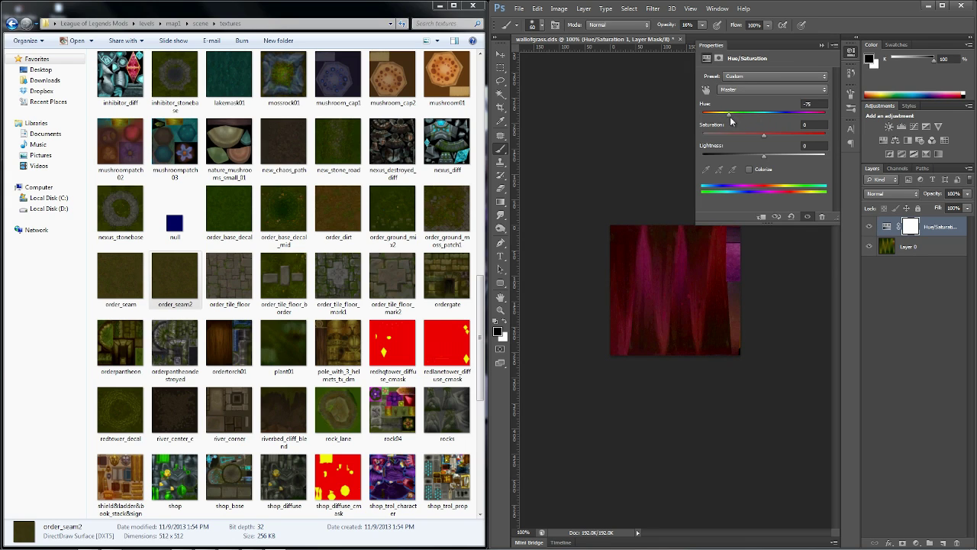
{"action": "left_click_drag", "start_coordinate": [762, 139], "coordinate": [779, 138]}
{"action": "left_click_drag", "start_coordinate": [763, 156], "coordinate": [773, 155]}
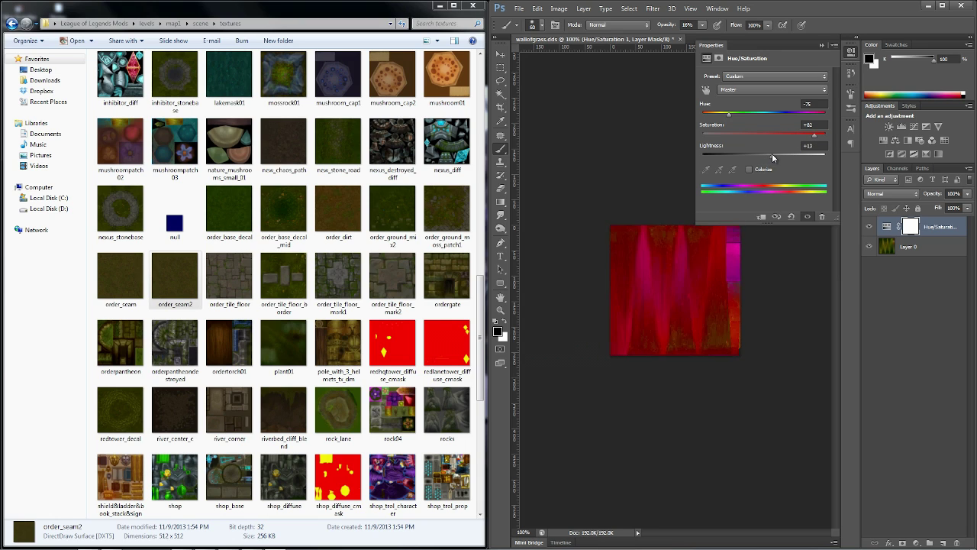
{"action": "left_click", "coordinate": [913, 127]}
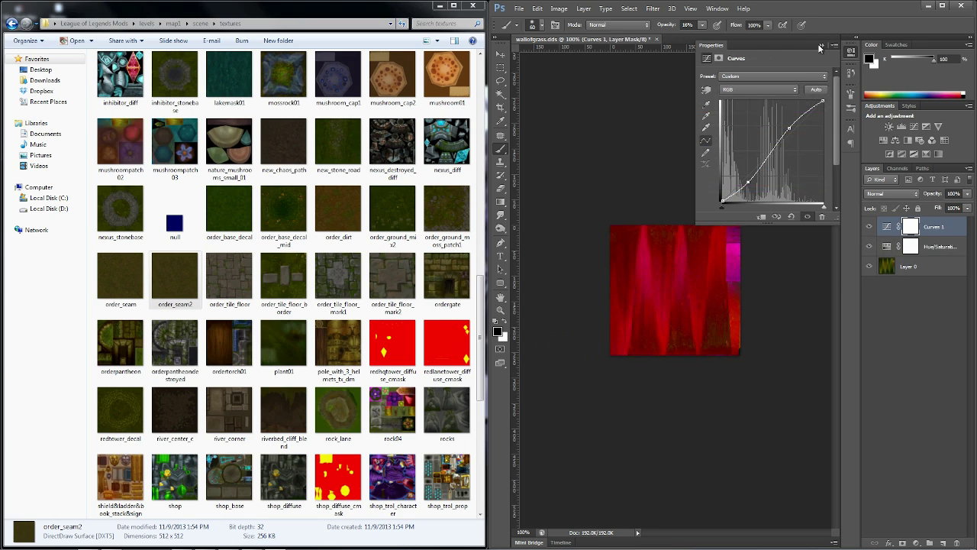
{"action": "left_click", "coordinate": [822, 46]}
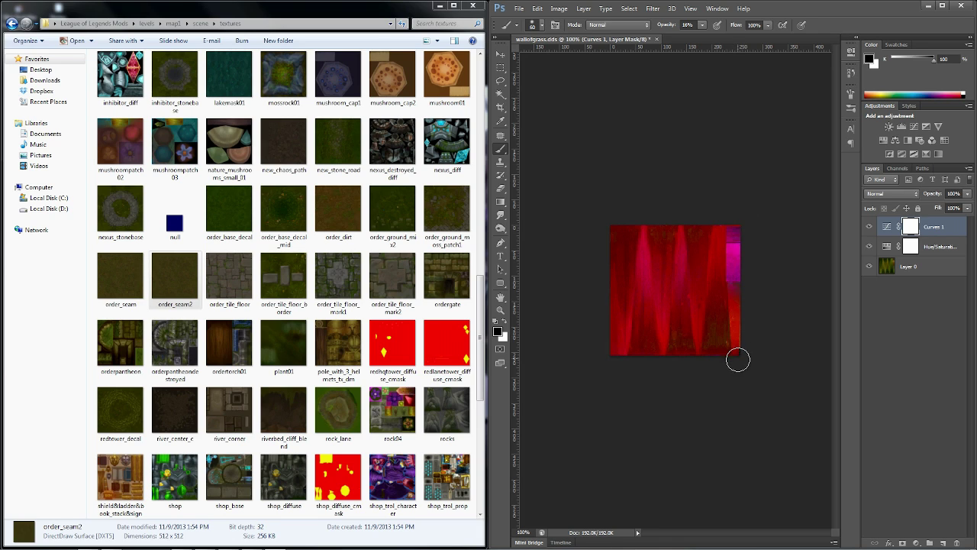
Zoom to 200% and trace a closed Pen path around the texture's right edge strip.
{"action": "key", "text": "m"}
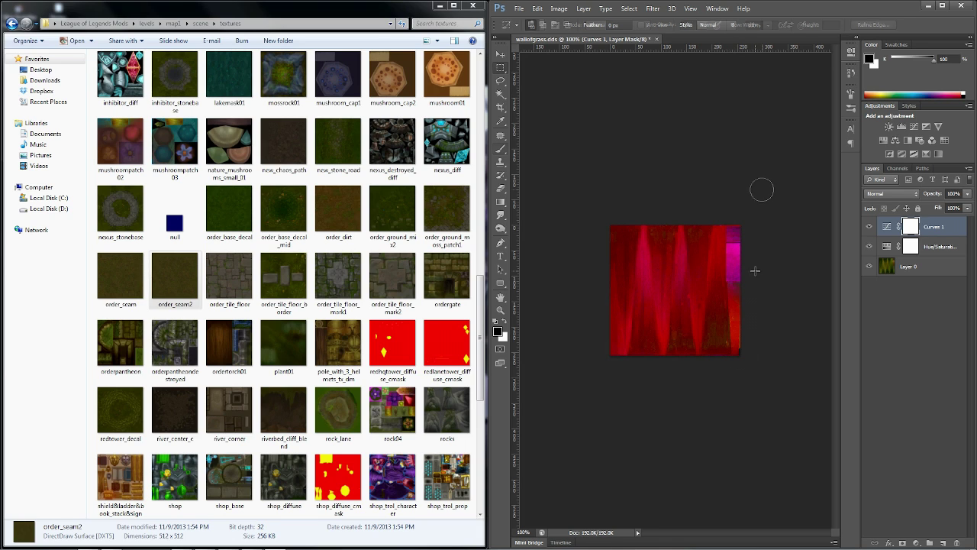
{"action": "key", "text": "ctrl+plus"}
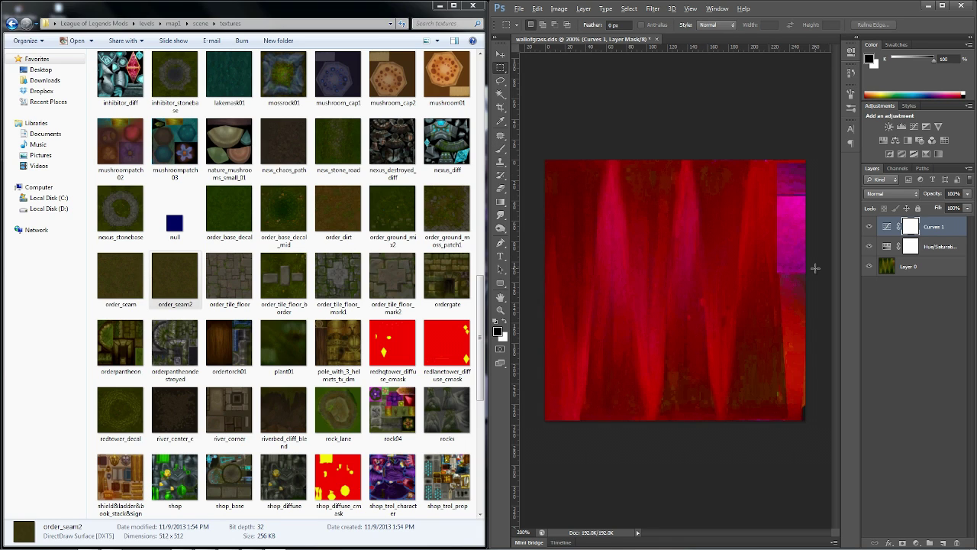
{"action": "scroll", "coordinate": [824, 185], "scroll_direction": "up", "scroll_amount": 1}
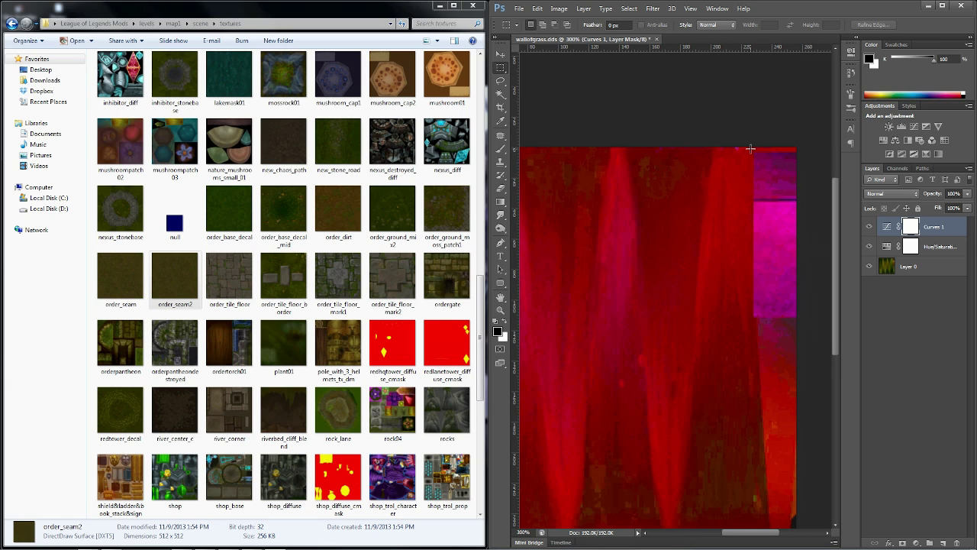
{"action": "left_click_drag", "start_coordinate": [753, 150], "coordinate": [772, 459]}
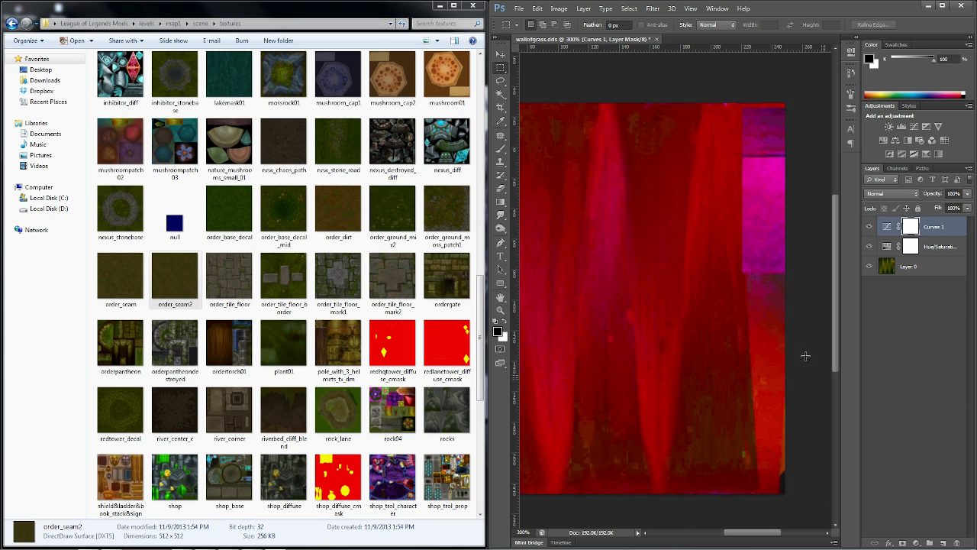
{"action": "left_click", "coordinate": [502, 243]}
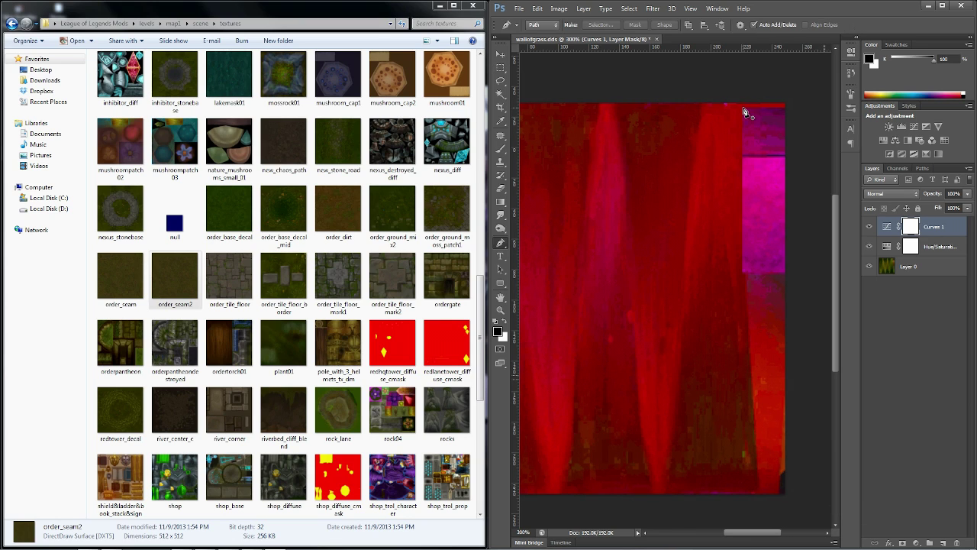
{"action": "left_click", "coordinate": [743, 108]}
{"action": "left_click", "coordinate": [743, 273]}
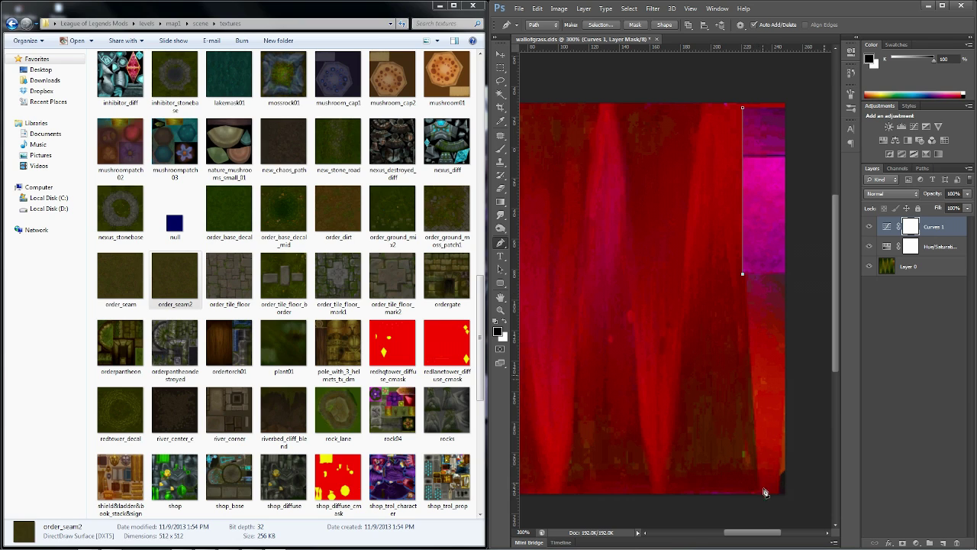
{"action": "left_click_drag", "start_coordinate": [762, 504], "coordinate": [795, 503]}
{"action": "left_click", "coordinate": [742, 107]}
Turn the path into a selection and copy that strip from Layer 0 onto Layer 1.
{"action": "right_click", "coordinate": [758, 186]}
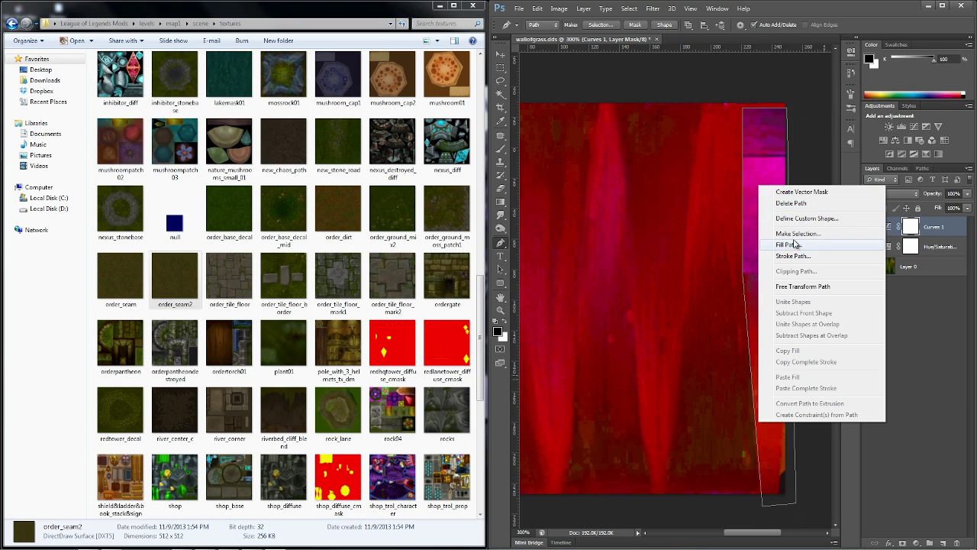
{"action": "left_click", "coordinate": [797, 233]}
{"action": "left_click", "coordinate": [544, 162]}
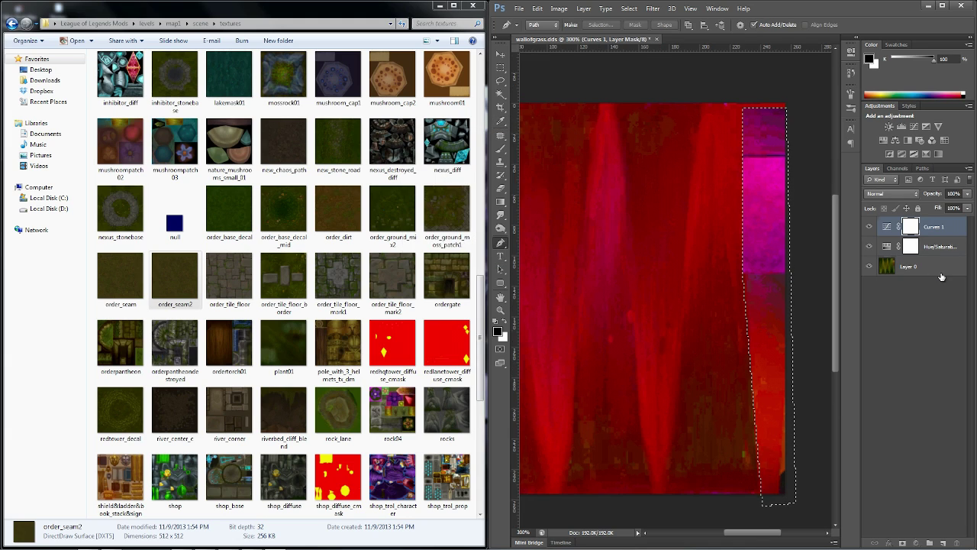
{"action": "left_click", "coordinate": [942, 275]}
{"action": "key", "text": "m"}
{"action": "right_click", "coordinate": [772, 161]}
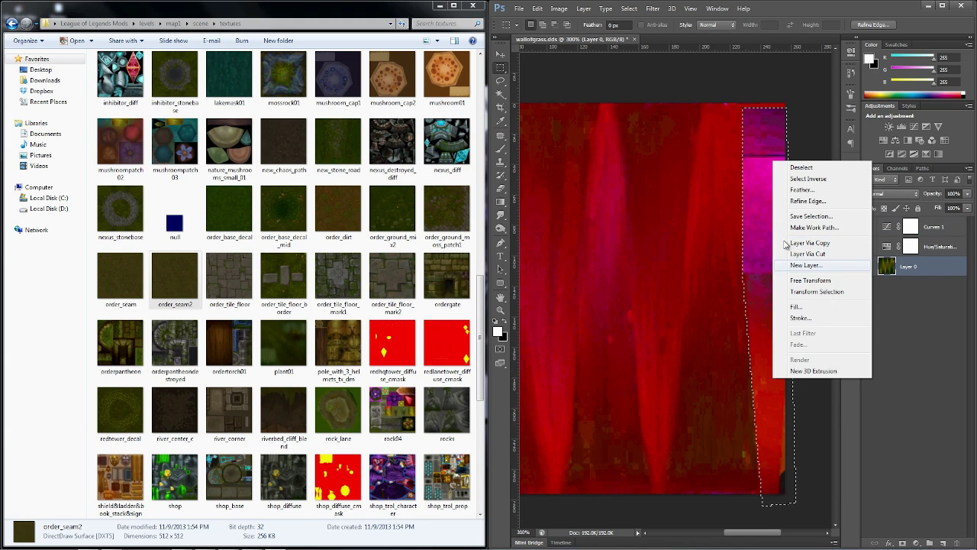
{"action": "left_click", "coordinate": [810, 242]}
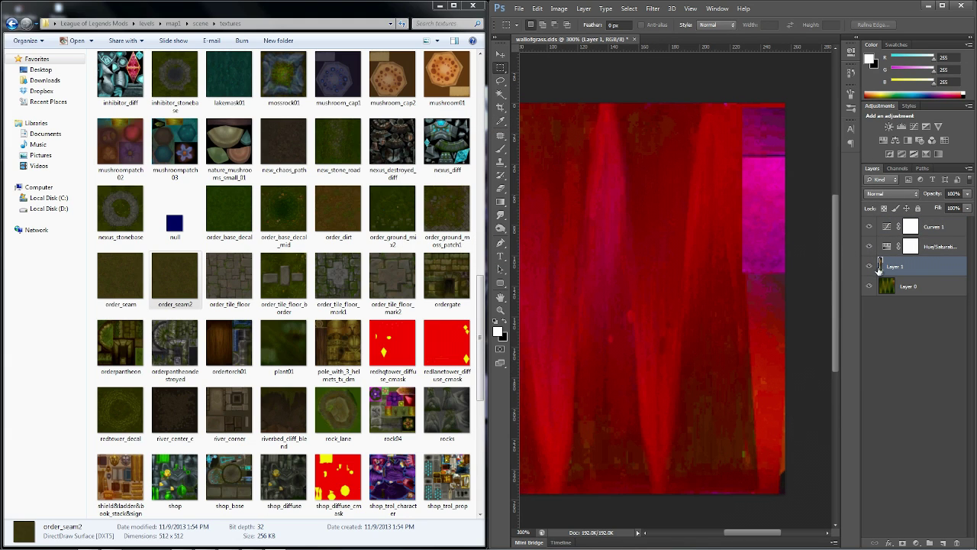
Add a Black & White adjustment layer clipped to Layer 1, with Layer 0 at the bottom.
{"action": "left_click", "coordinate": [907, 140]}
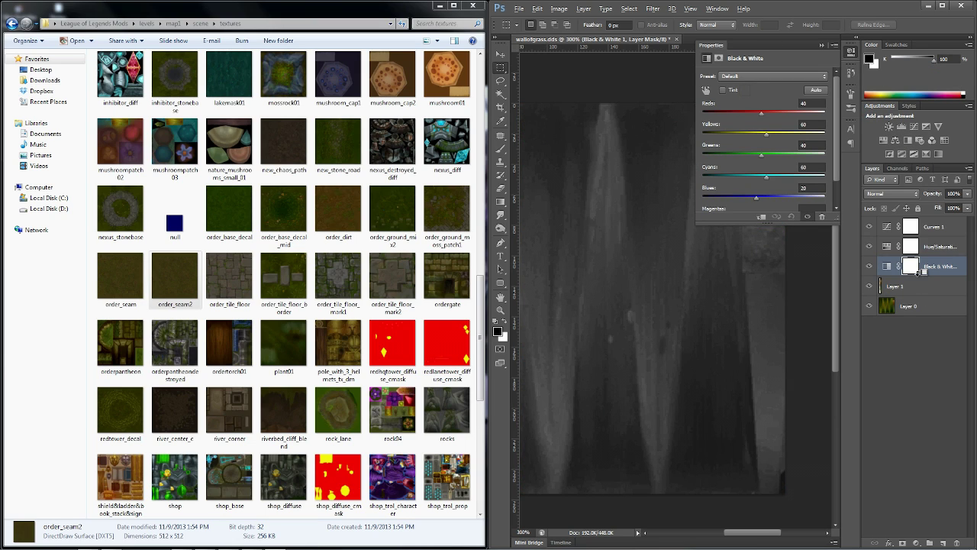
{"action": "left_click_drag", "start_coordinate": [920, 286], "coordinate": [934, 239]}
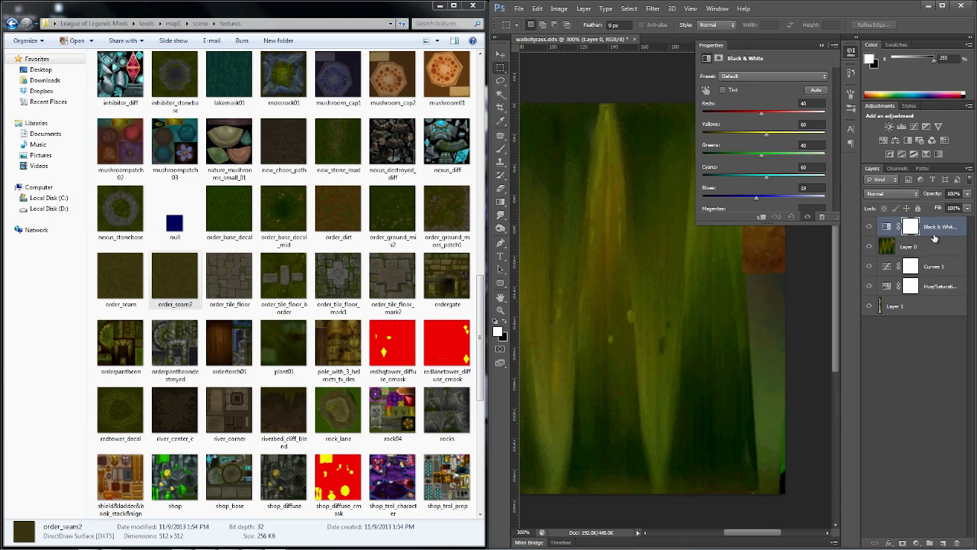
{"action": "left_click", "coordinate": [933, 237], "text": "alt"}
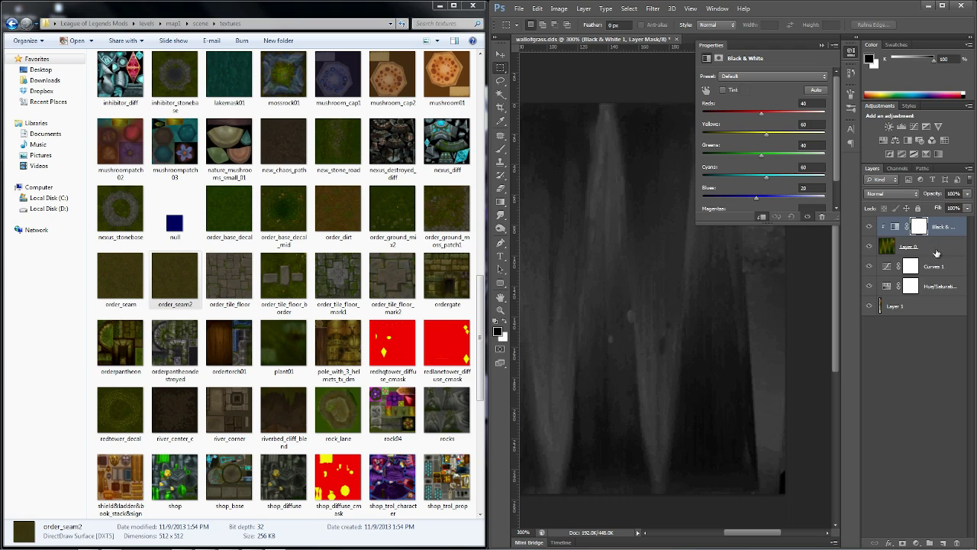
{"action": "left_click_drag", "start_coordinate": [937, 253], "coordinate": [926, 310]}
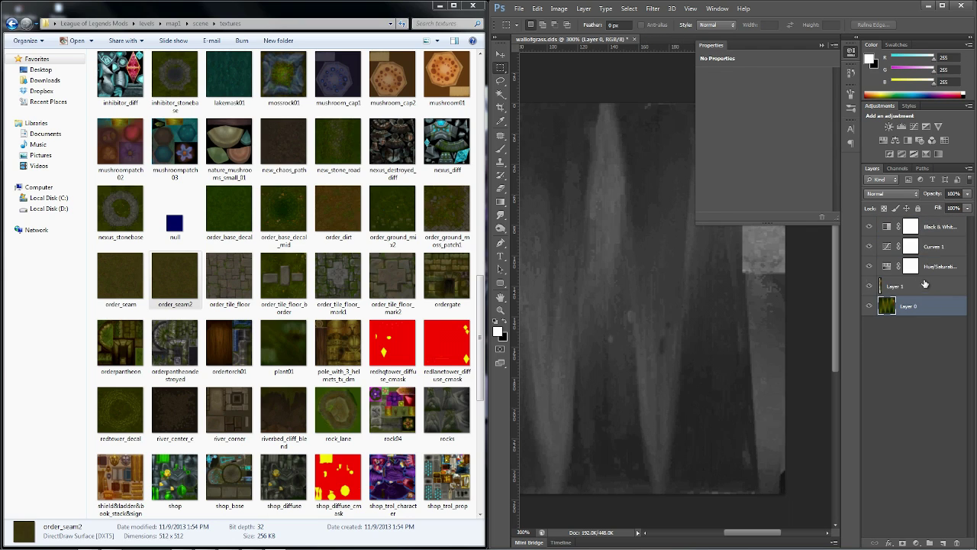
{"action": "left_click_drag", "start_coordinate": [933, 241], "coordinate": [934, 237]}
{"action": "left_click", "coordinate": [937, 236], "text": "alt"}
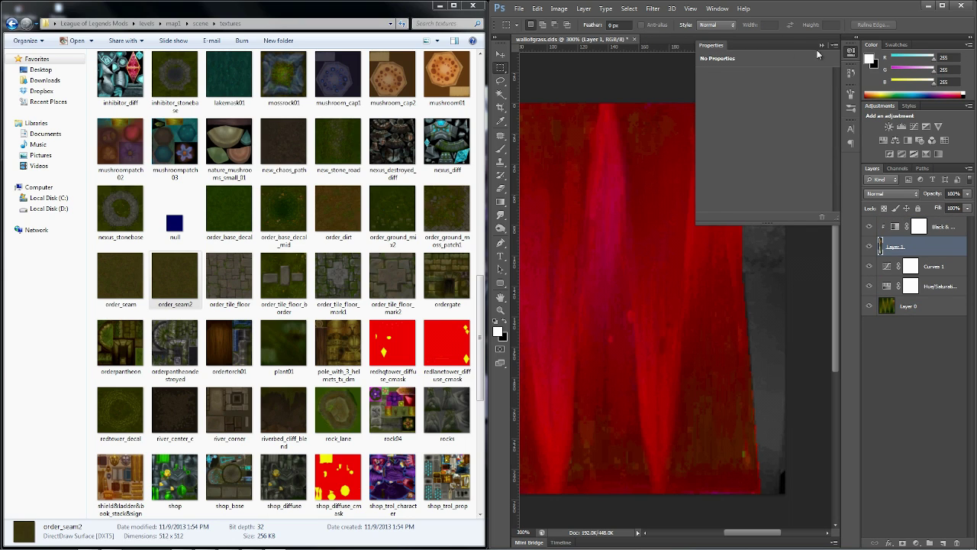
Set Black & White Reds, Greens and Cyans to 300 and raise Blues.
{"action": "left_click", "coordinate": [821, 46]}
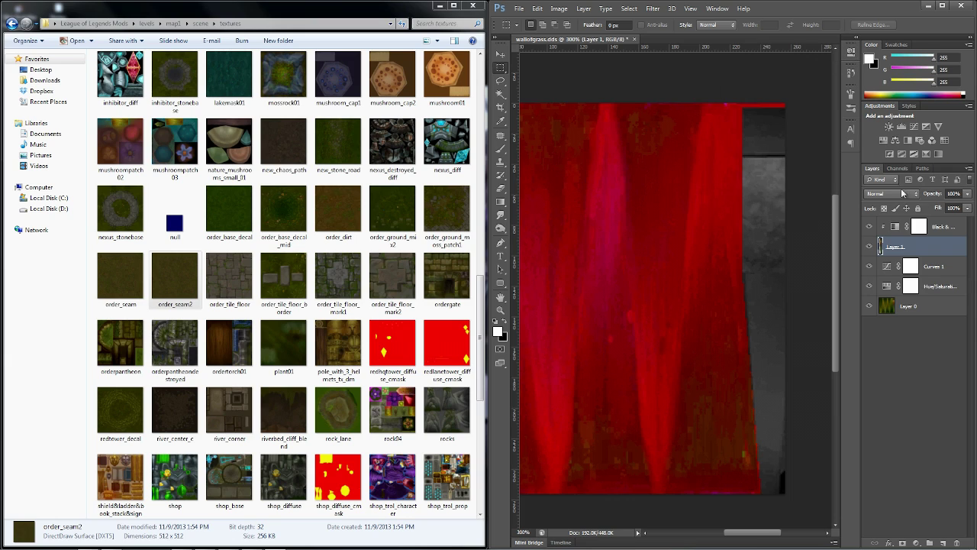
{"action": "left_click", "coordinate": [892, 229]}
{"action": "double_click", "coordinate": [892, 231]}
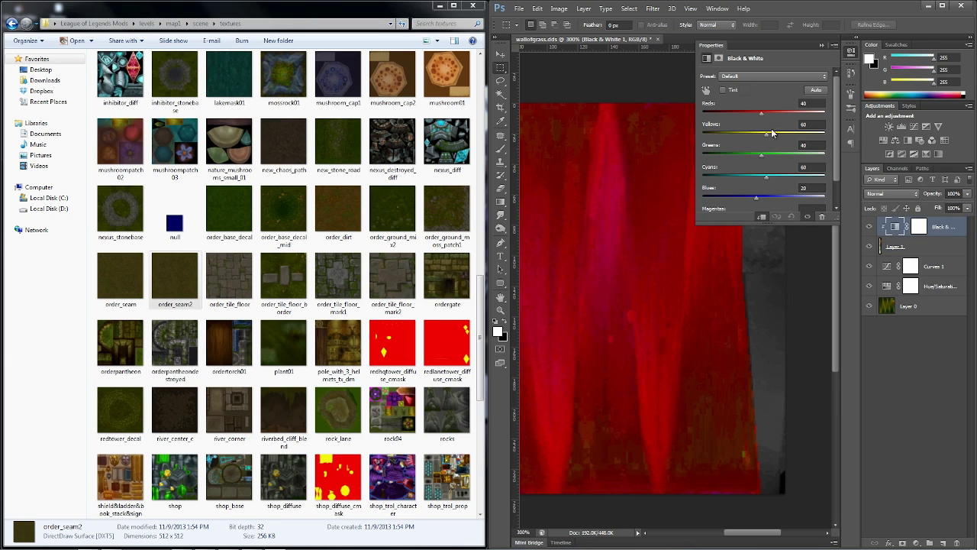
{"action": "left_click_drag", "start_coordinate": [765, 115], "coordinate": [829, 142]}
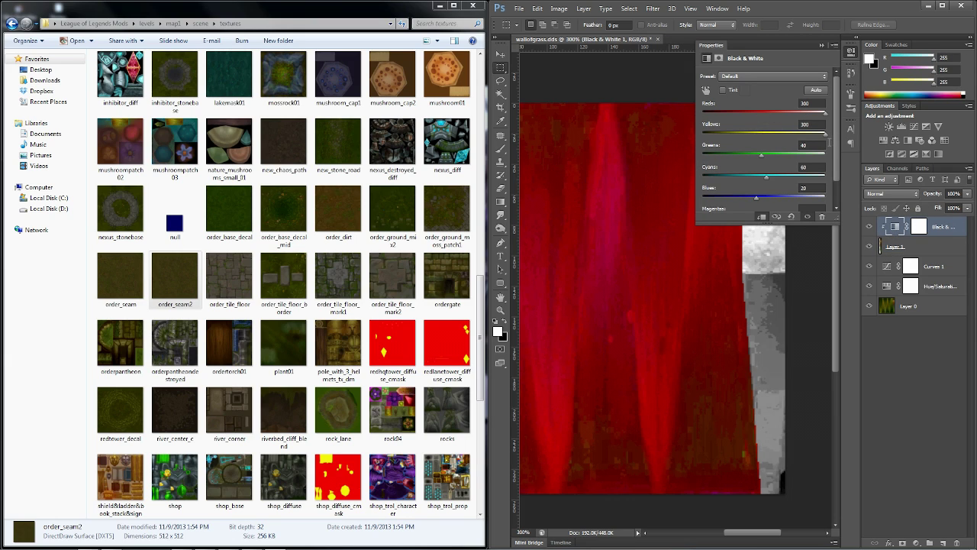
{"action": "left_click_drag", "start_coordinate": [766, 158], "coordinate": [826, 157]}
{"action": "left_click_drag", "start_coordinate": [766, 177], "coordinate": [826, 178]}
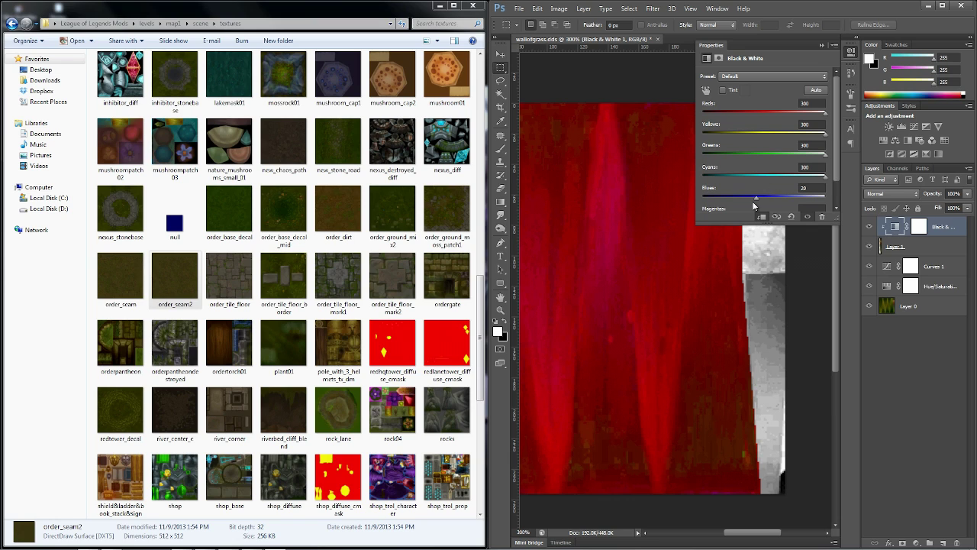
{"action": "left_click_drag", "start_coordinate": [756, 198], "coordinate": [771, 198]}
{"action": "left_click", "coordinate": [822, 45]}
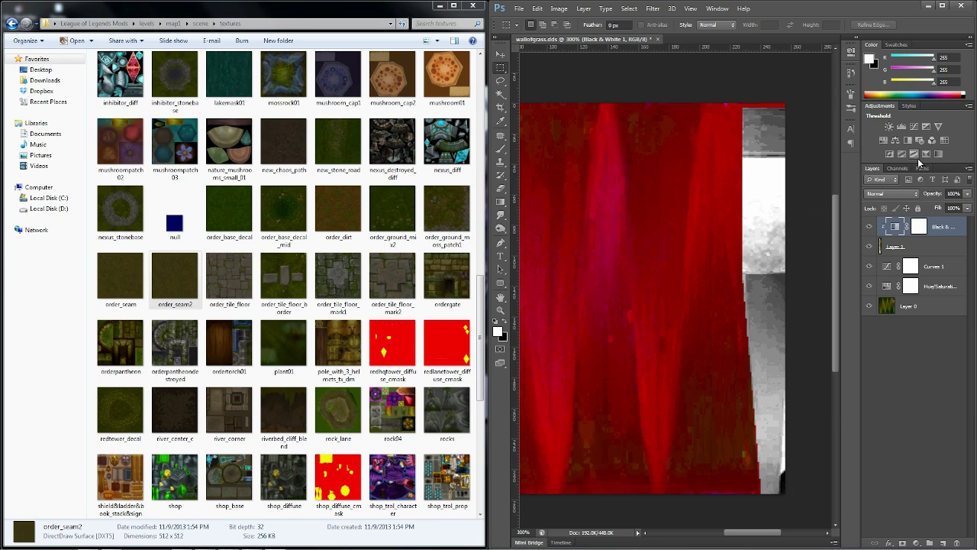
Add a Curves 2 layer bent upward to brighten the stems toward white.
{"action": "left_click", "coordinate": [914, 127]}
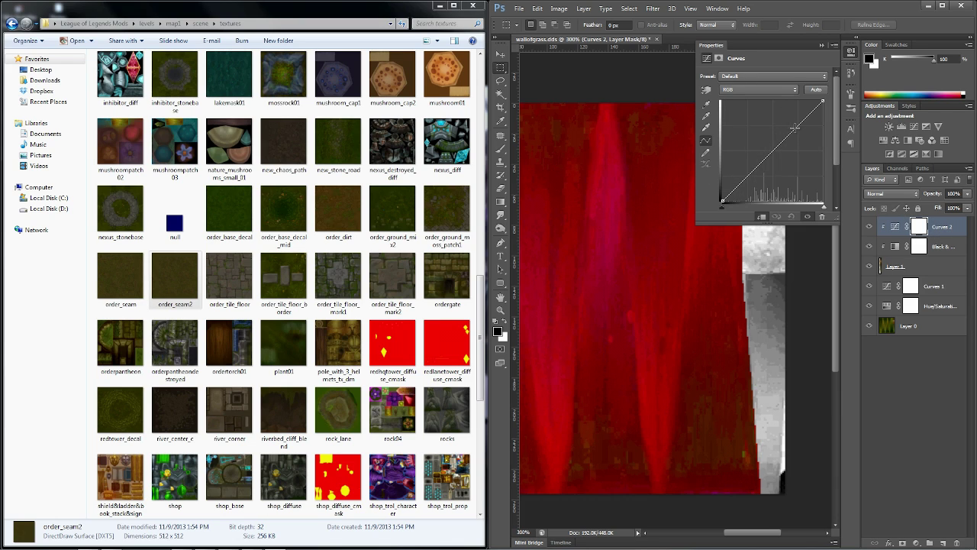
{"action": "left_click_drag", "start_coordinate": [795, 128], "coordinate": [777, 122]}
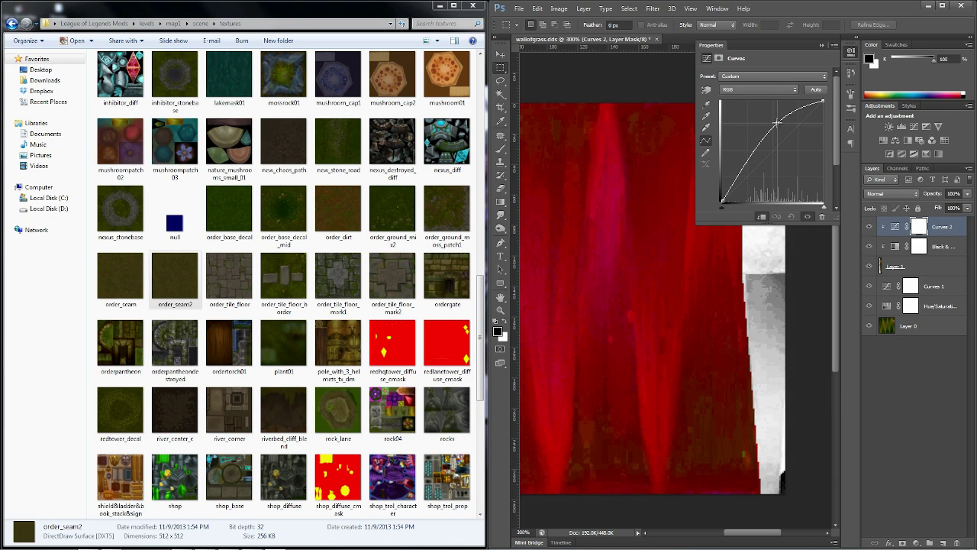
{"action": "left_click", "coordinate": [822, 44]}
{"action": "key", "text": "ctrl+minus"}
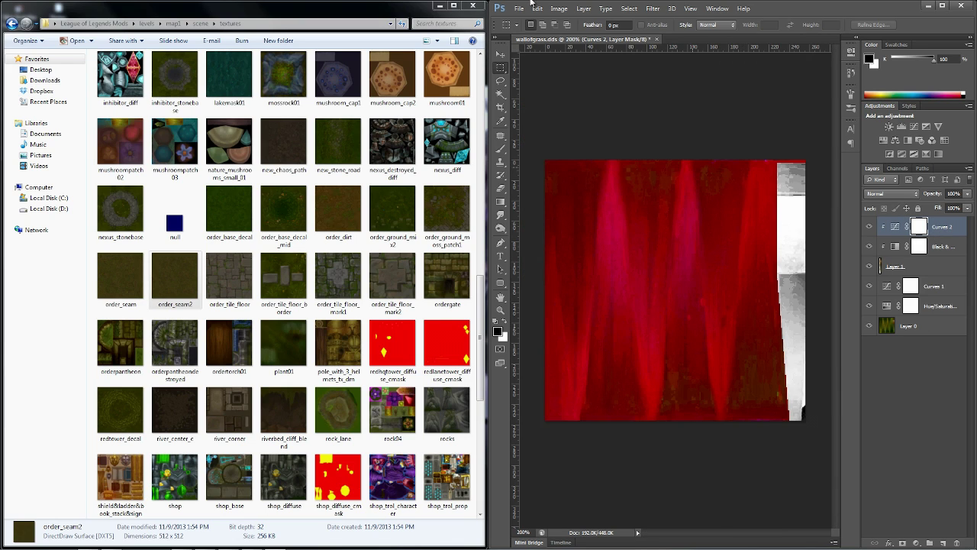
Save the texture over wallofgrass.dds in D3D/DDS format, replacing the existing file.
{"action": "left_click", "coordinate": [519, 8]}
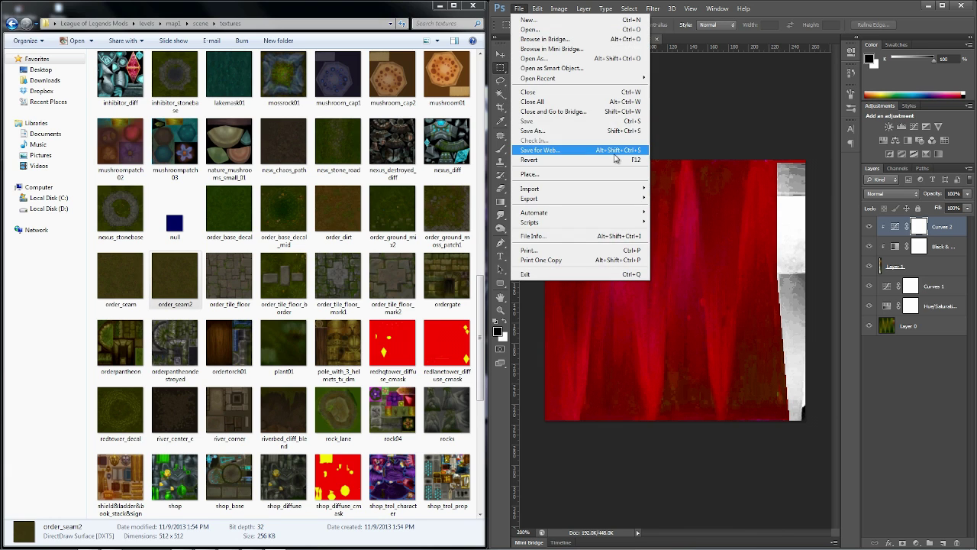
{"action": "left_click", "coordinate": [552, 132]}
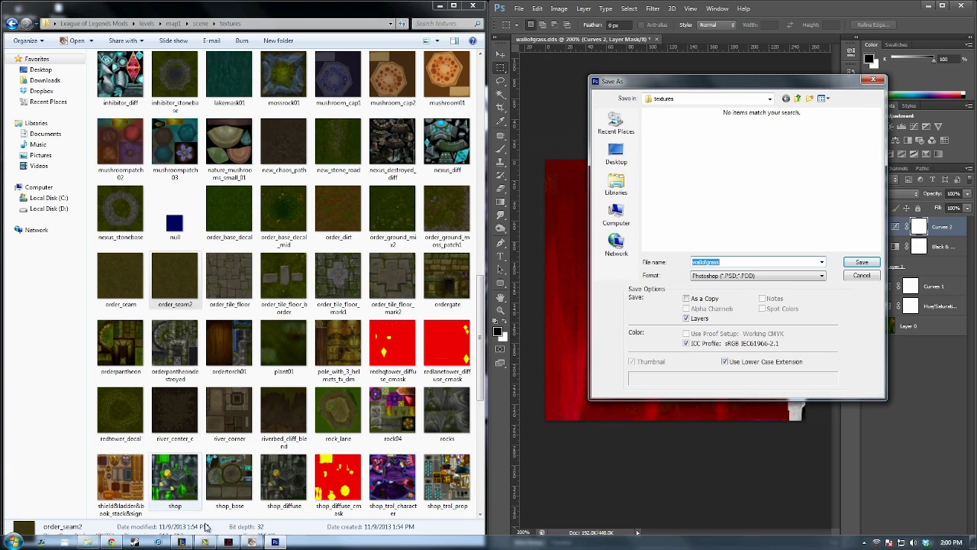
{"action": "left_click", "coordinate": [229, 542]}
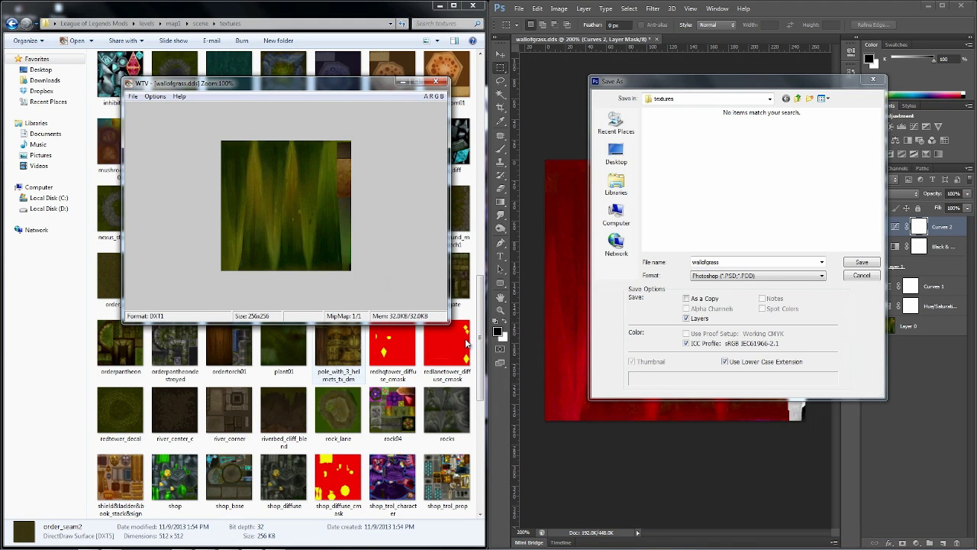
{"action": "left_click", "coordinate": [748, 280]}
{"action": "left_click", "coordinate": [747, 277]}
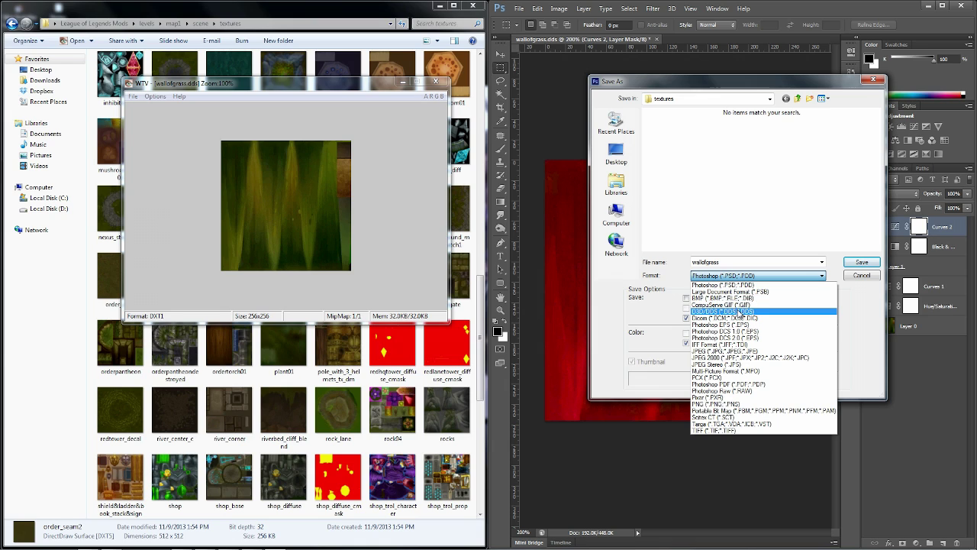
{"action": "left_click", "coordinate": [743, 312]}
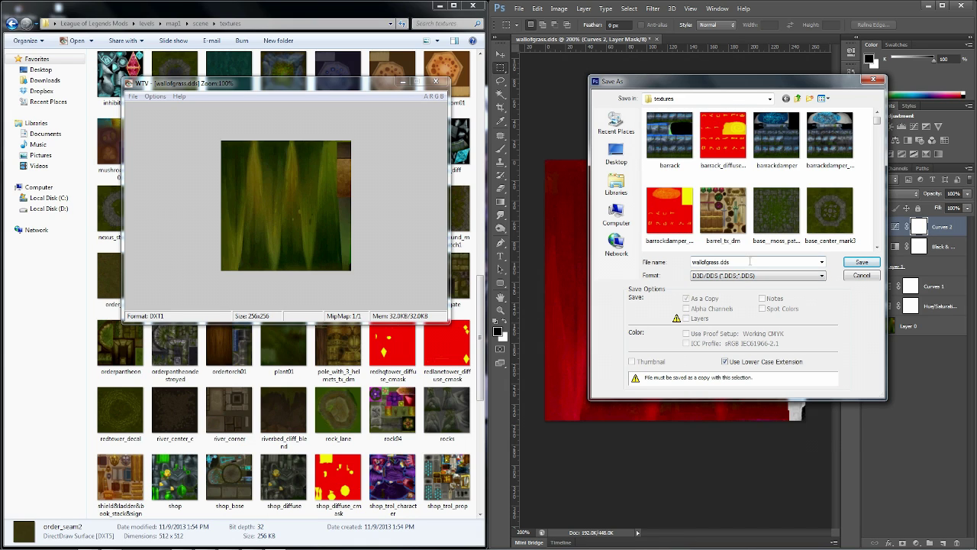
{"action": "left_click_drag", "start_coordinate": [755, 261], "coordinate": [648, 255]}
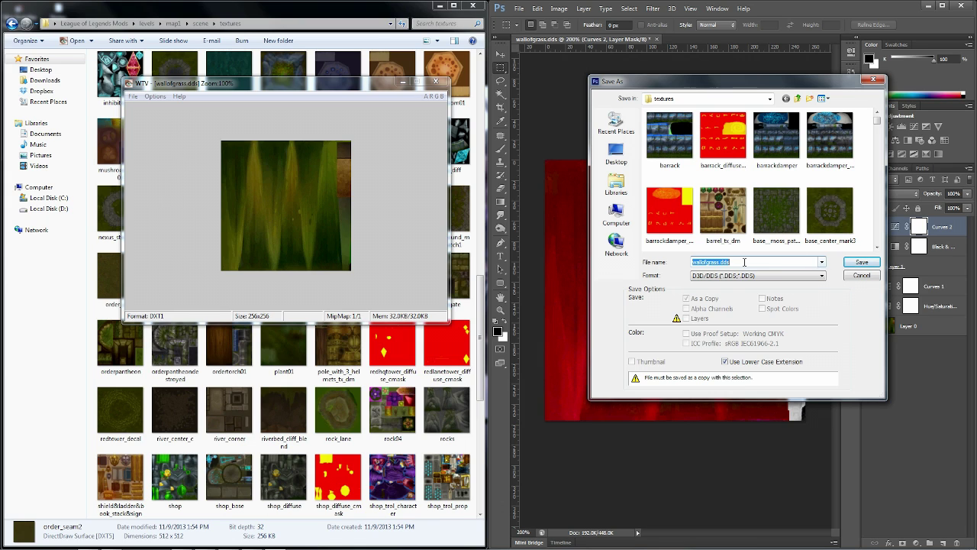
{"action": "left_click", "coordinate": [862, 262]}
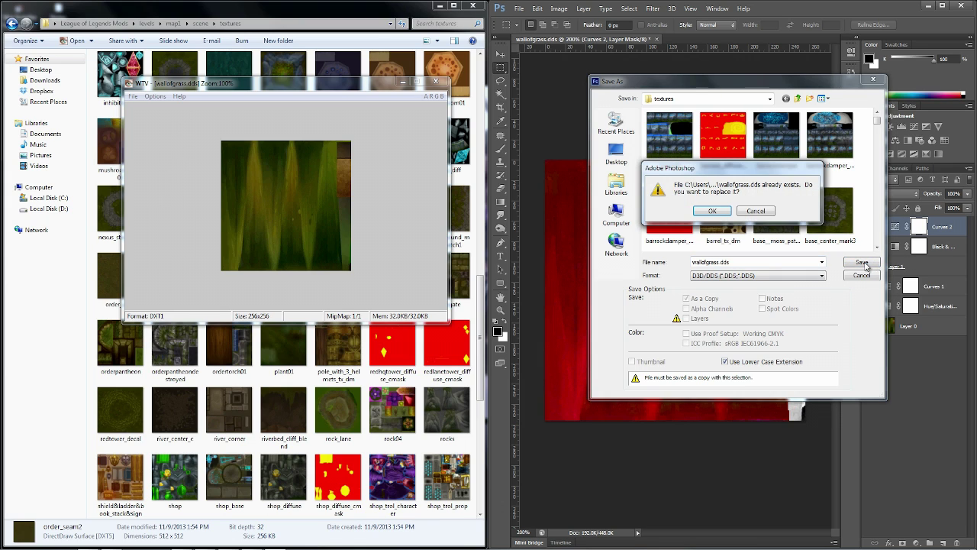
{"action": "left_click", "coordinate": [713, 212]}
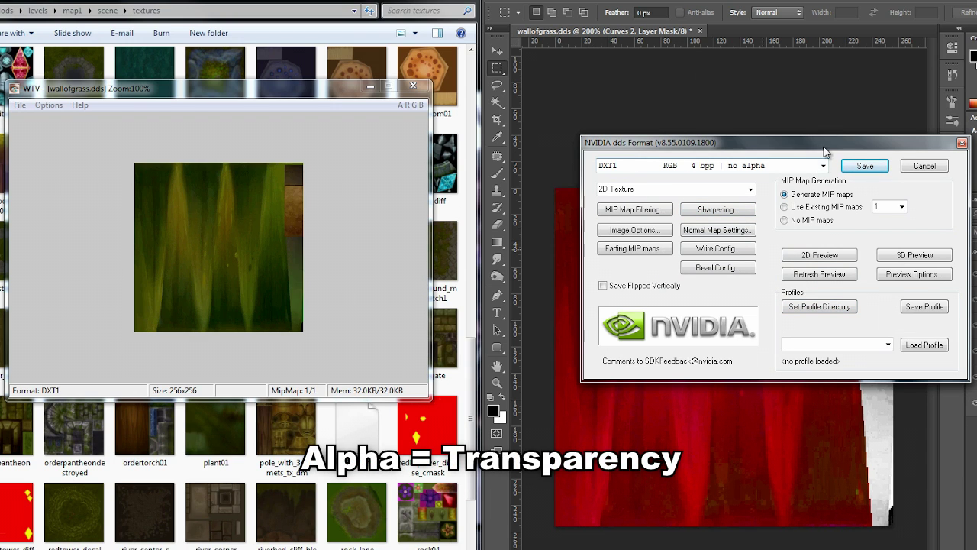
Export as DXT1 without alpha with MIP maps, checking the 2D preview first.
{"action": "left_click", "coordinate": [823, 165]}
{"action": "left_click", "coordinate": [823, 166]}
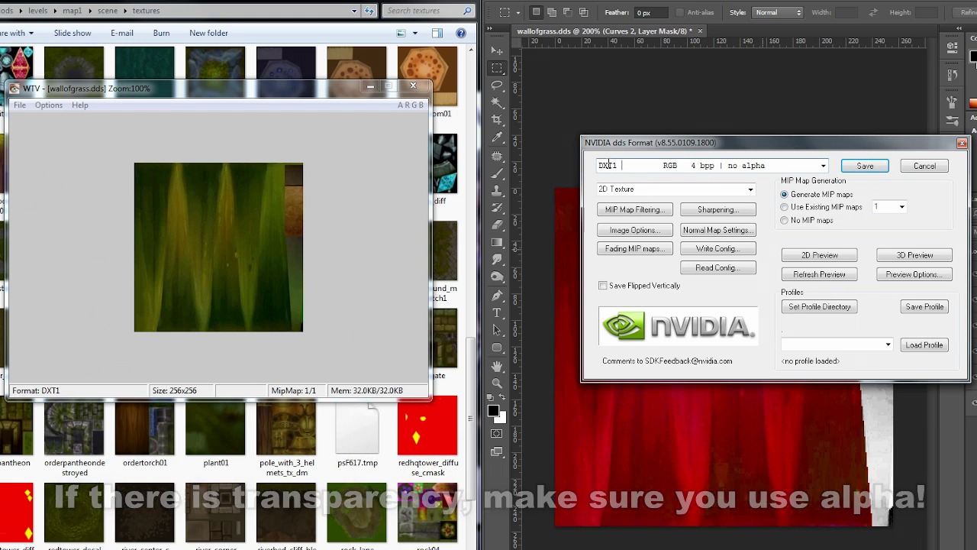
{"action": "left_click", "coordinate": [539, 166]}
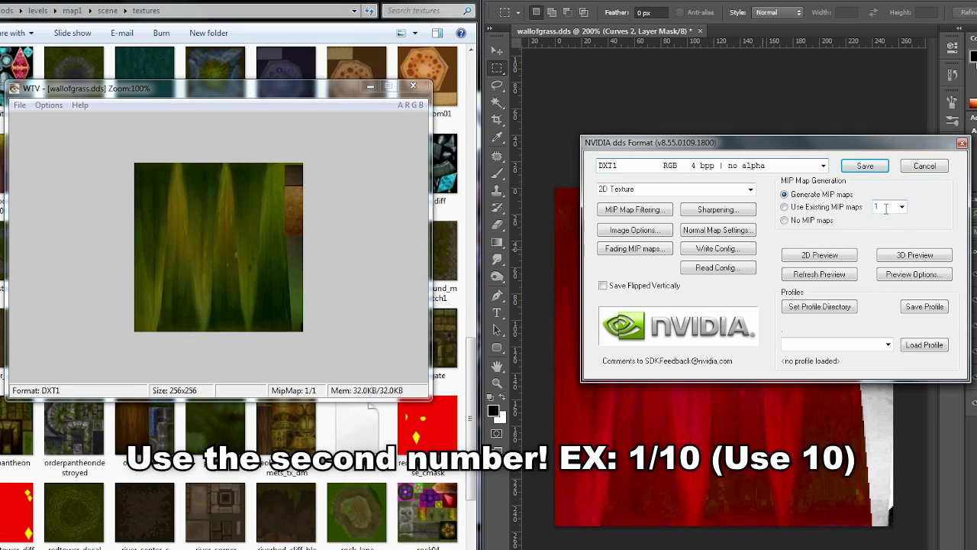
{"action": "double_click", "coordinate": [886, 208]}
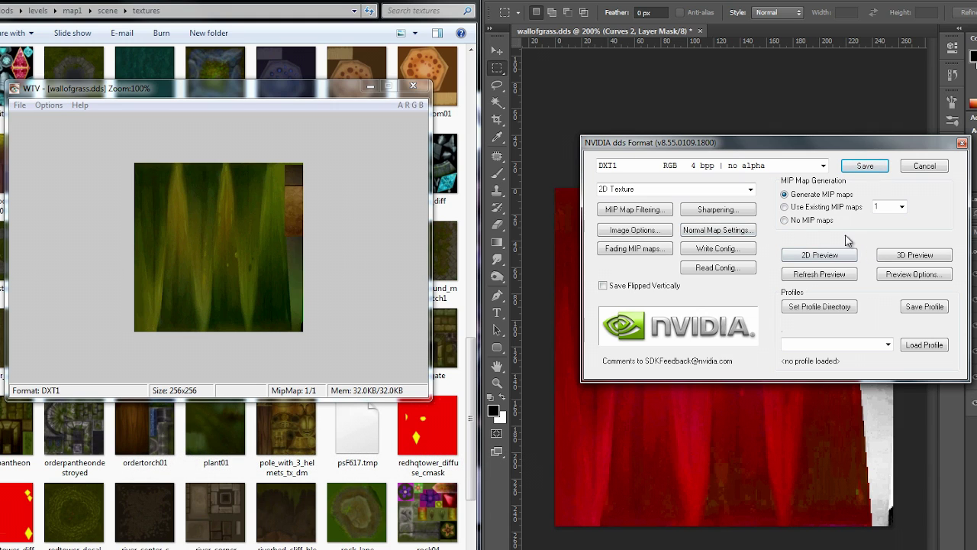
{"action": "left_click", "coordinate": [824, 258]}
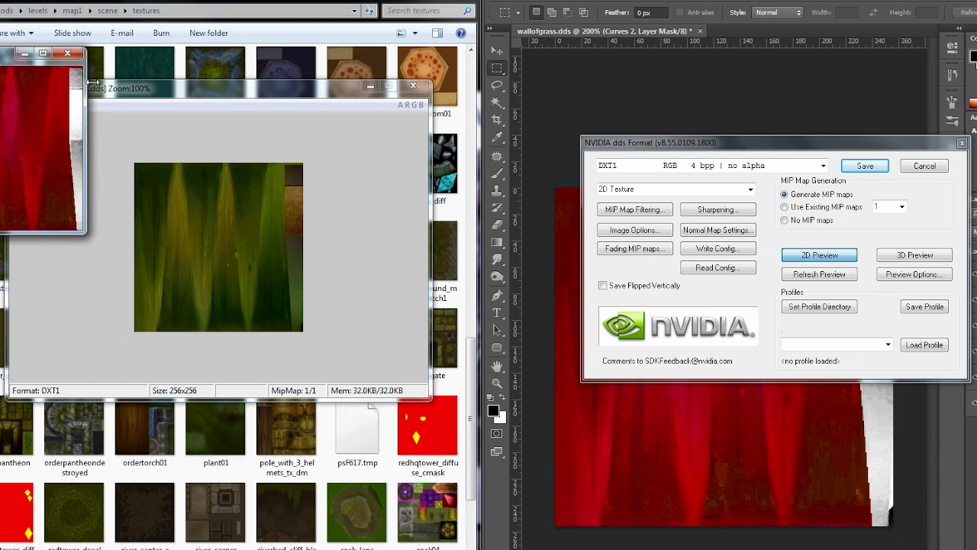
{"action": "left_click_drag", "start_coordinate": [38, 53], "coordinate": [668, 174]}
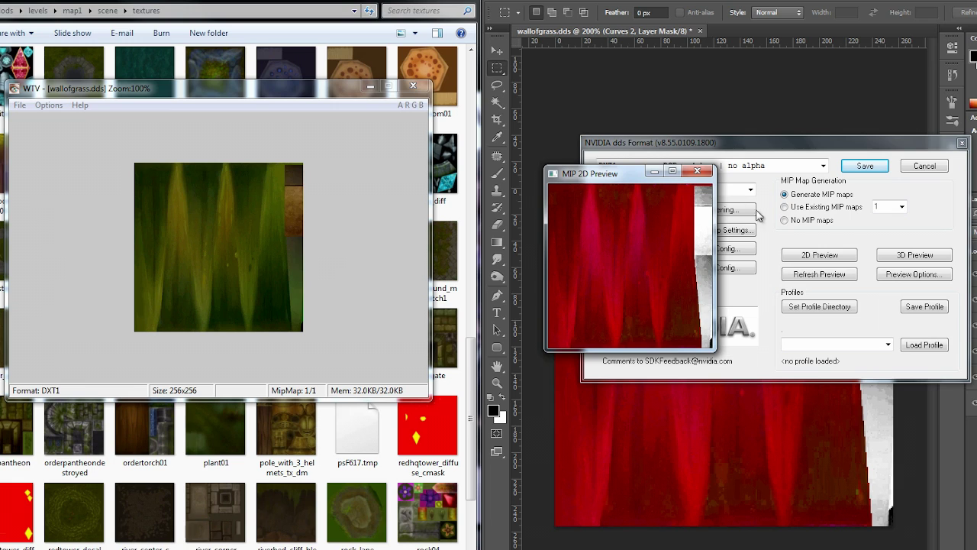
{"action": "left_click", "coordinate": [697, 171]}
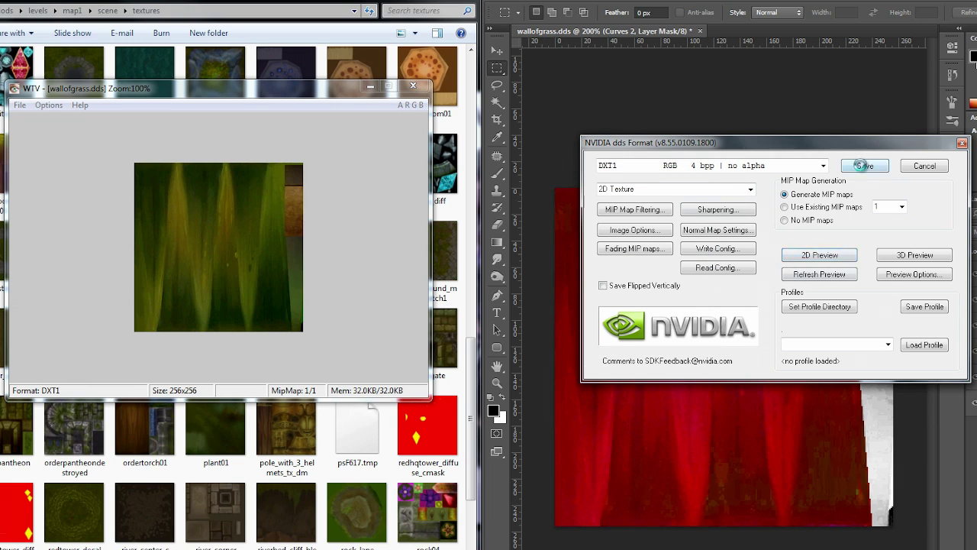
{"action": "left_click", "coordinate": [862, 165]}
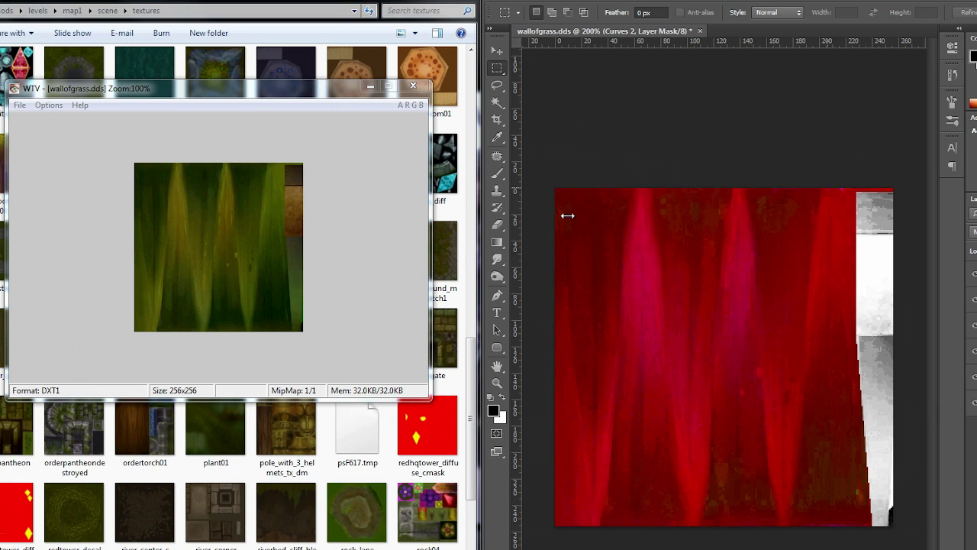
Close the old viewer and reopen wallofgrass.dds in WTV to confirm the red, white-stemmed texture.
{"action": "left_click", "coordinate": [409, 89]}
{"action": "left_click", "coordinate": [408, 89]}
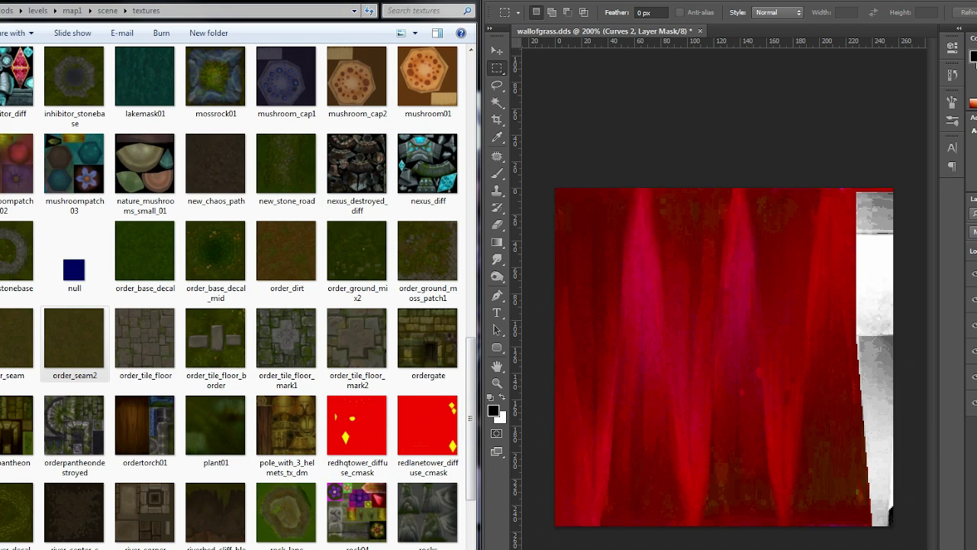
{"action": "scroll", "coordinate": [410, 513], "scroll_direction": "down", "scroll_amount": 6}
{"action": "double_click", "coordinate": [358, 507]}
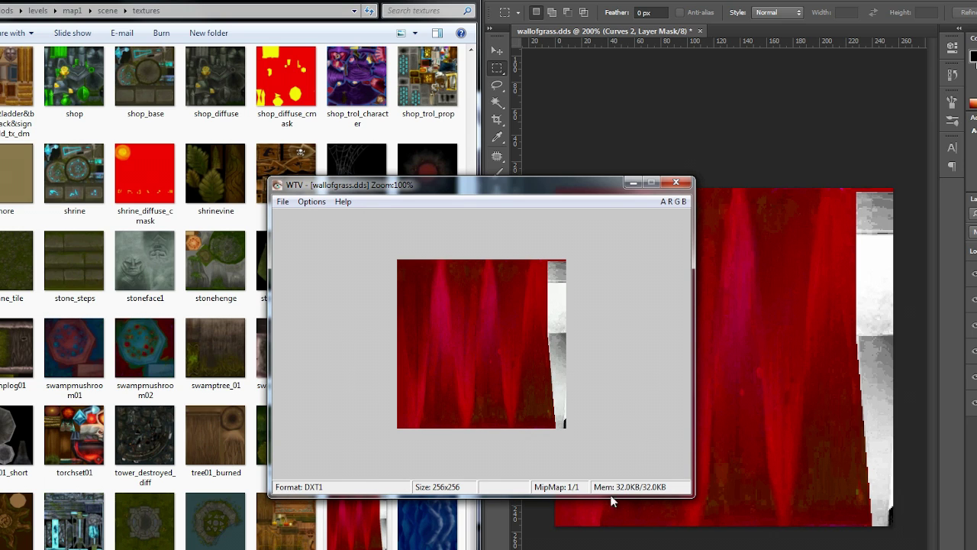
{"action": "left_click_drag", "start_coordinate": [493, 184], "coordinate": [293, 96]}
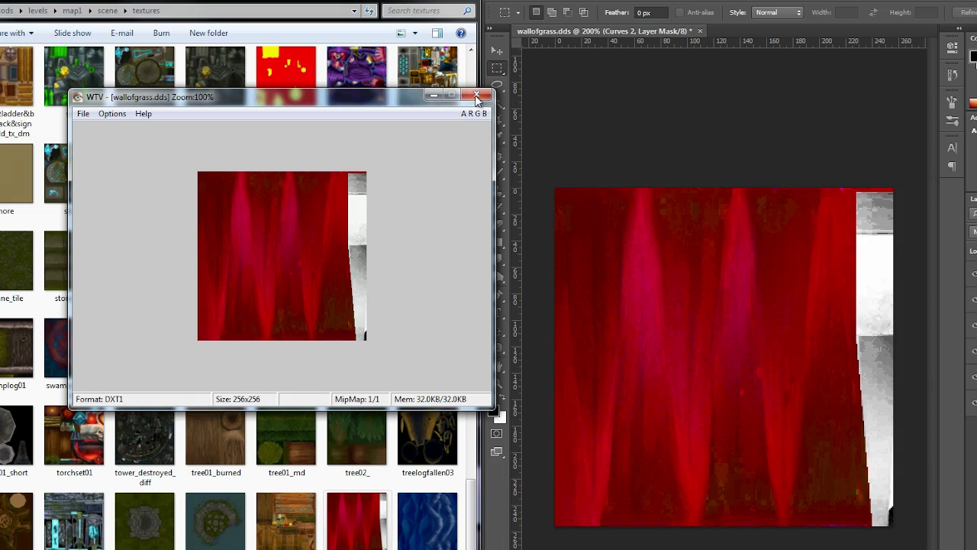
{"action": "left_click", "coordinate": [477, 95]}
Add wallofgrass.dds from the textures folder to Skin Installer's Add New Skin list.
{"action": "key", "text": "super+Down"}
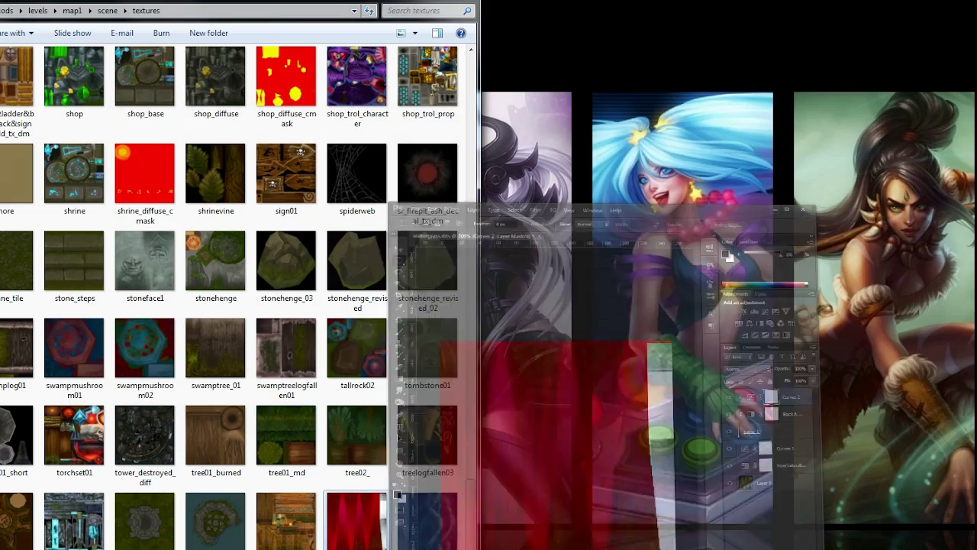
{"action": "left_click_drag", "start_coordinate": [320, 1], "coordinate": [918, 22]}
{"action": "scroll", "coordinate": [840, 229], "scroll_direction": "down", "scroll_amount": 3}
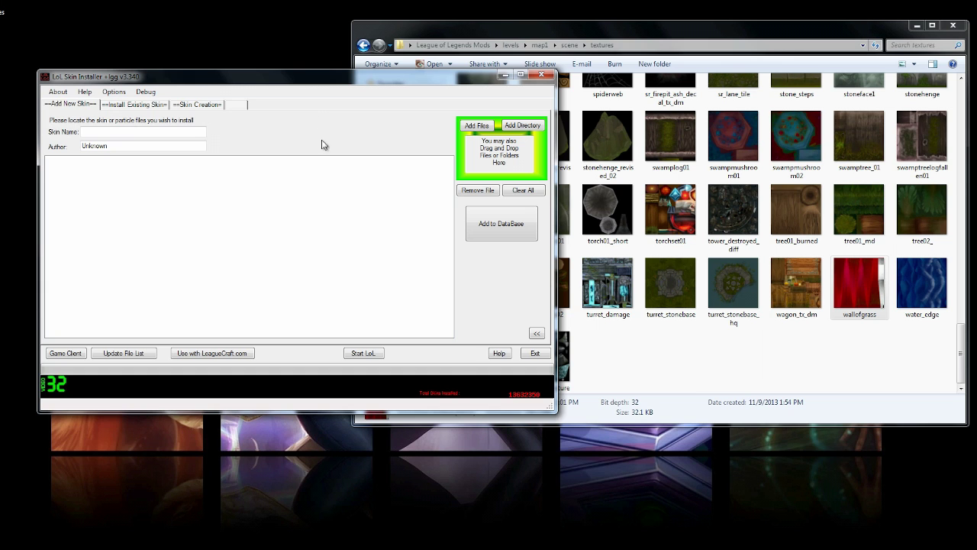
{"action": "left_click", "coordinate": [802, 354]}
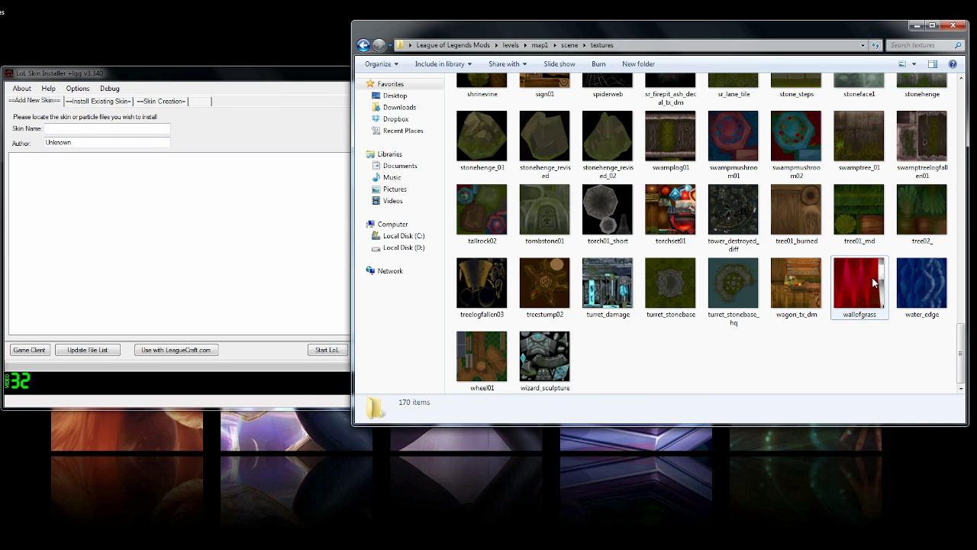
{"action": "left_click_drag", "start_coordinate": [852, 271], "coordinate": [268, 238]}
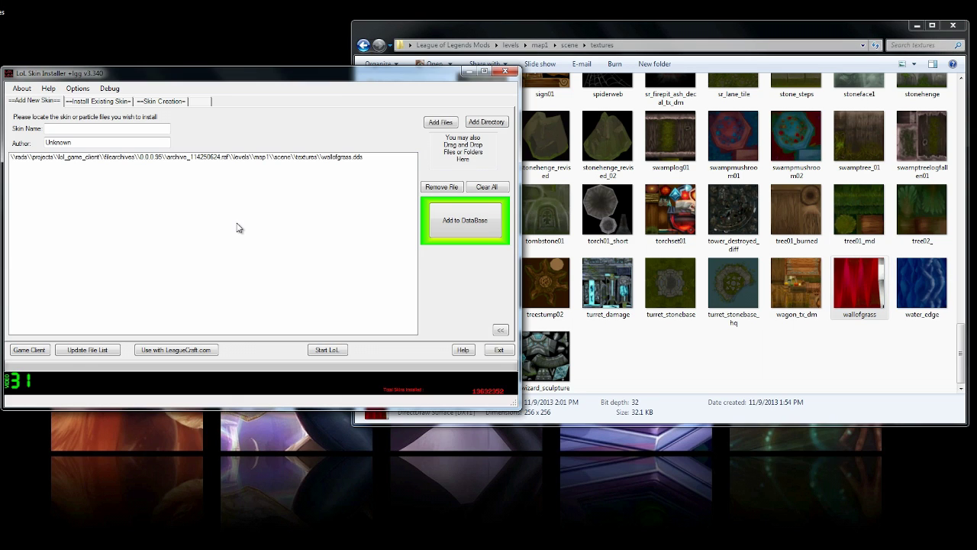
Enter 'asdf' as the skin name and replace the author 'Unknown' with 'asdf'.
{"action": "left_click", "coordinate": [111, 129]}
{"action": "type", "text": "asdf"}
{"action": "double_click", "coordinate": [104, 142]}
{"action": "type", "text": "asdf"}
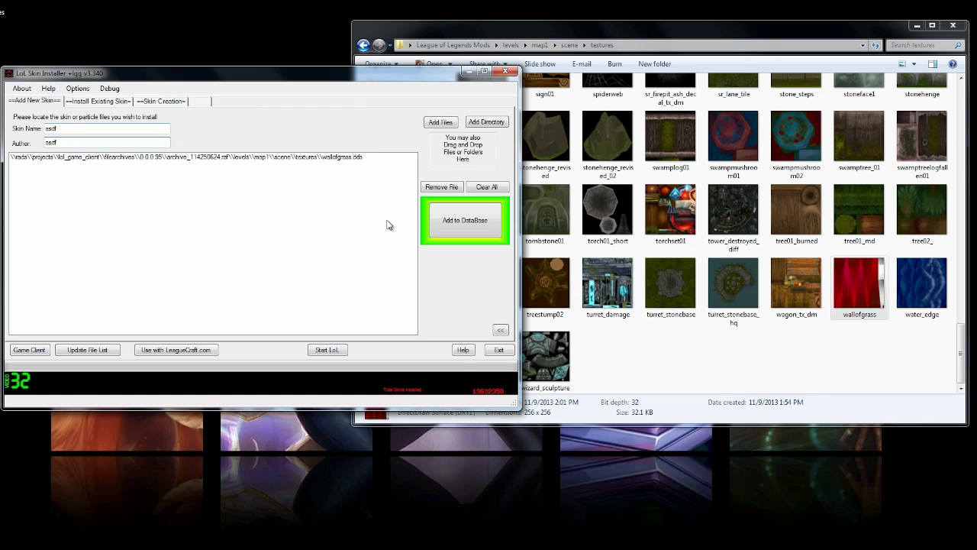
Install the asdf skin with the red wallofgrass texture, saving the install preferences.
{"action": "left_click", "coordinate": [485, 225]}
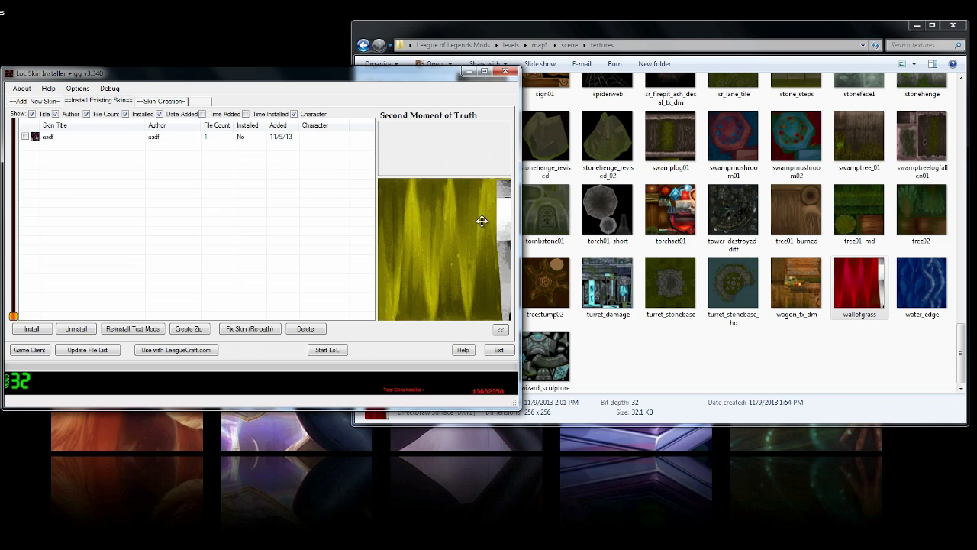
{"action": "left_click", "coordinate": [47, 136]}
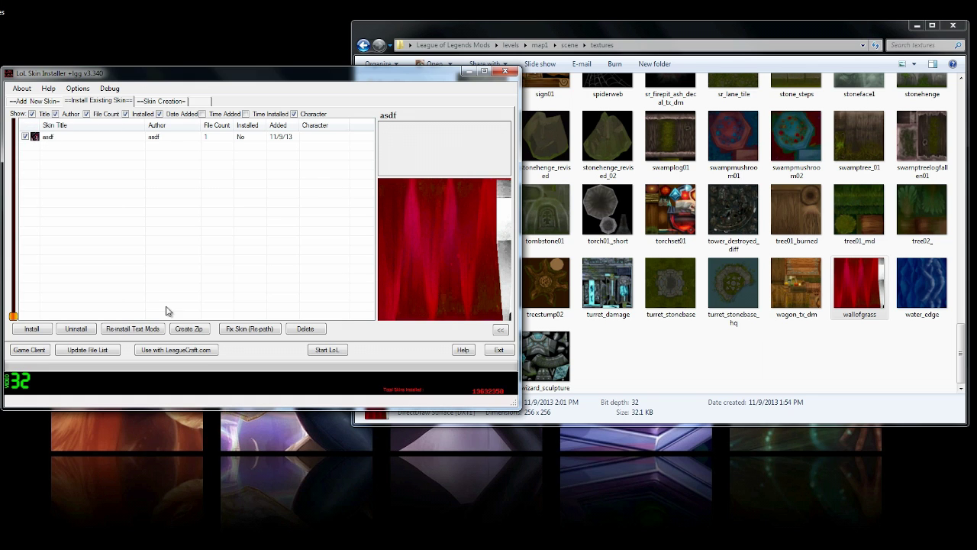
{"action": "left_click", "coordinate": [32, 328]}
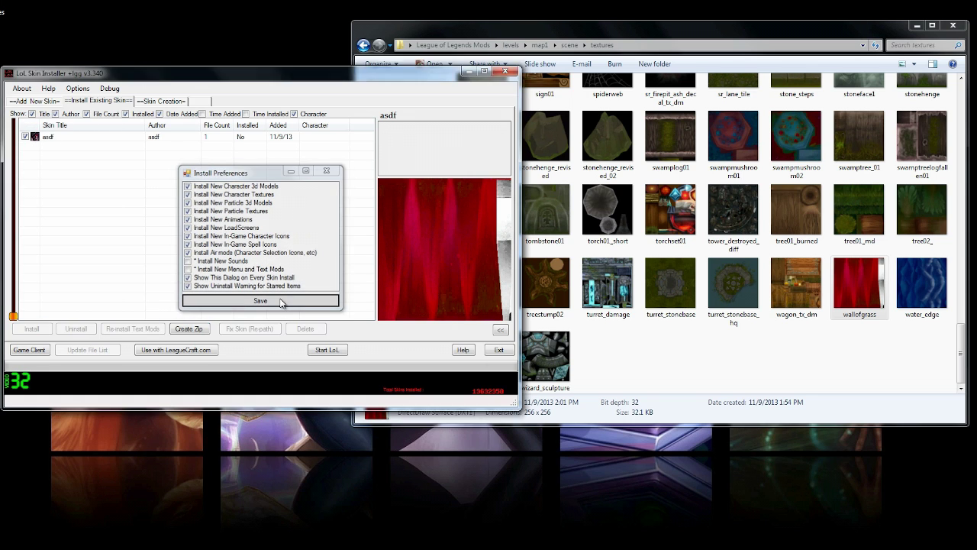
{"action": "key", "text": "Return"}
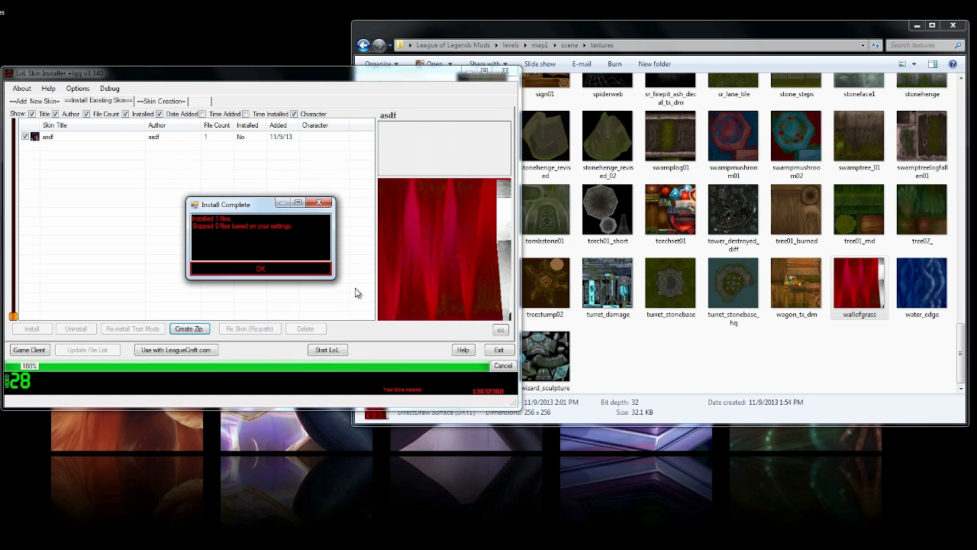
{"action": "left_click", "coordinate": [272, 271]}
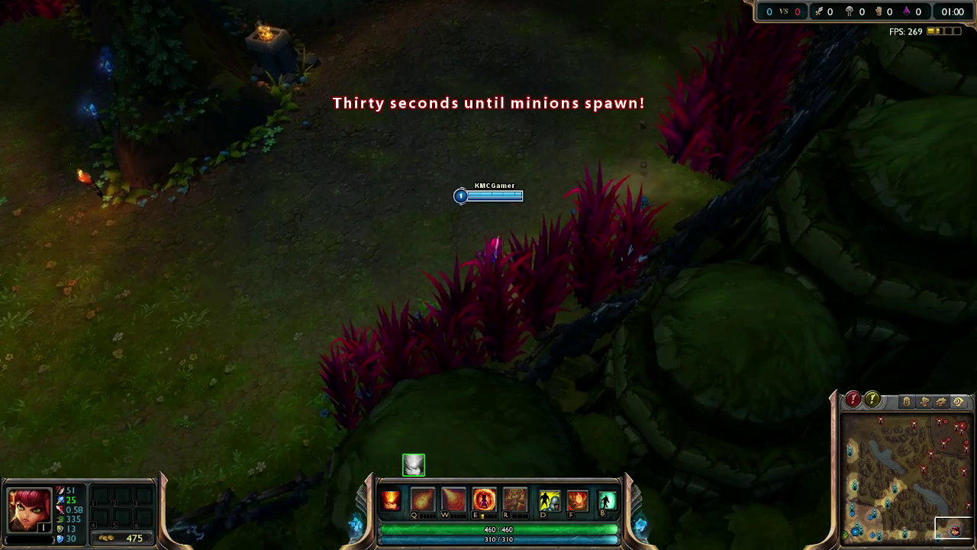
Walk the champion through the jungle and past the red-tinted brush.
{"action": "right_click", "coordinate": [588, 47]}
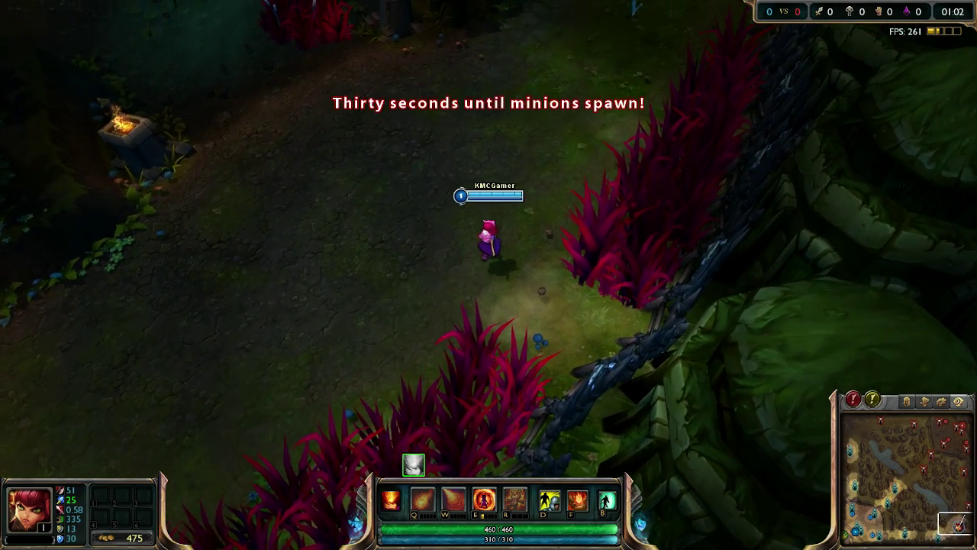
{"action": "right_click", "coordinate": [494, 137]}
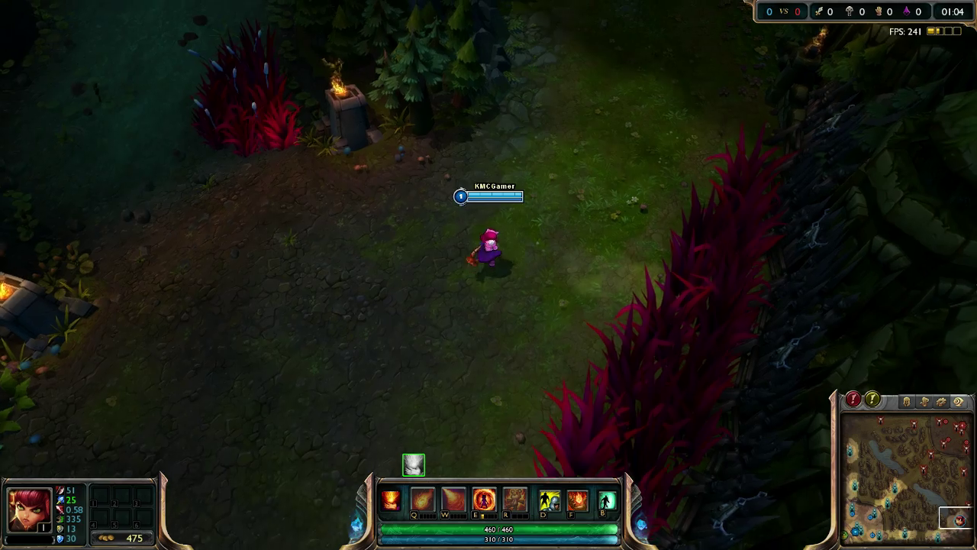
{"action": "right_click", "coordinate": [489, 305]}
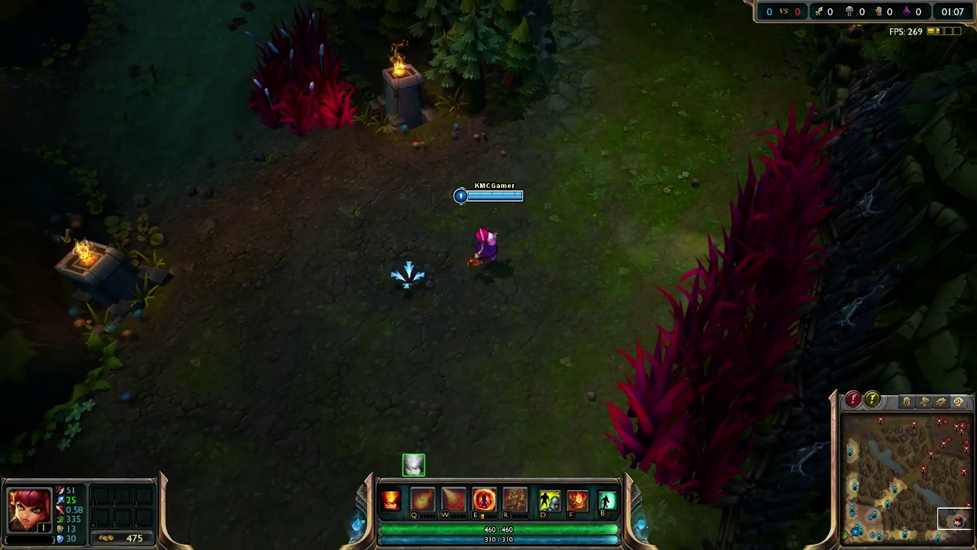
{"action": "right_click", "coordinate": [343, 236]}
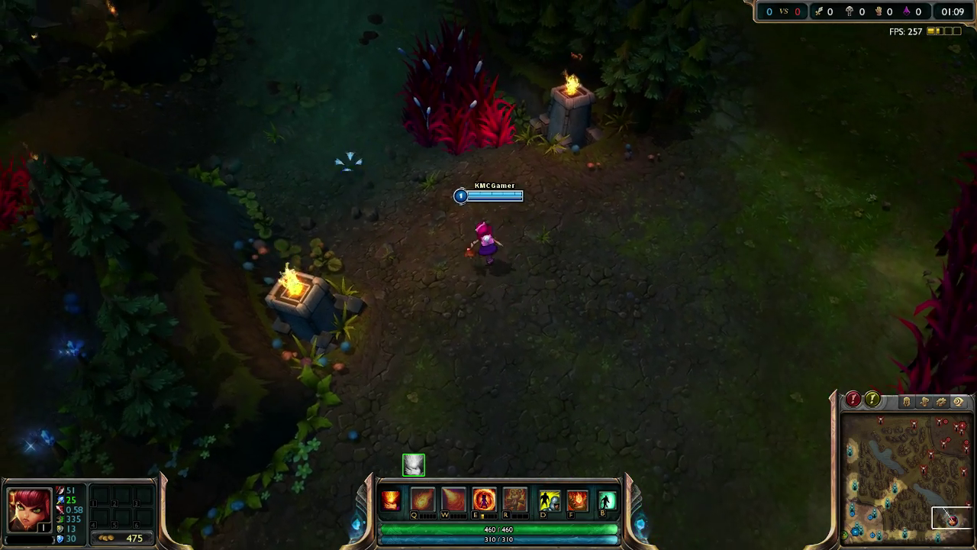
{"action": "right_click", "coordinate": [332, 154]}
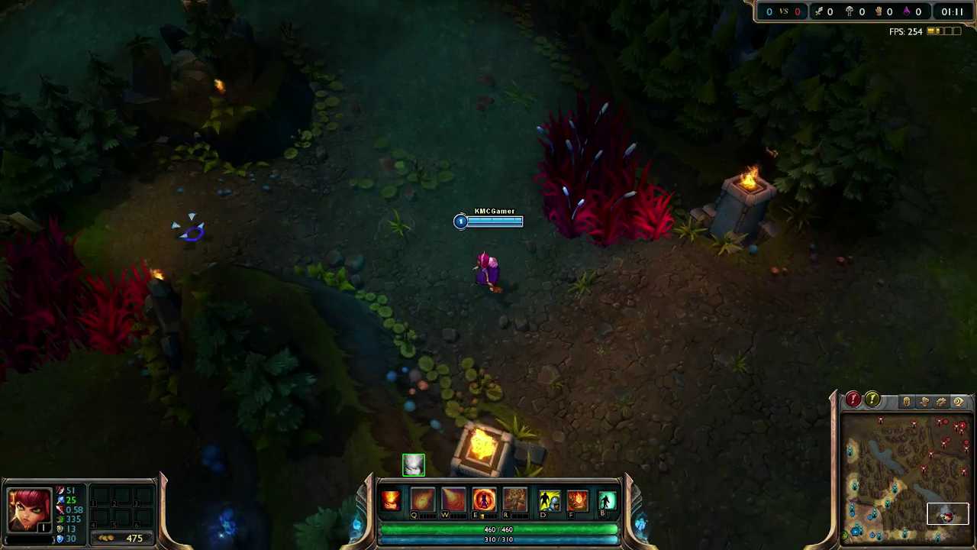
{"action": "right_click", "coordinate": [355, 186]}
{"action": "right_click", "coordinate": [505, 279]}
{"action": "right_click", "coordinate": [511, 271]}
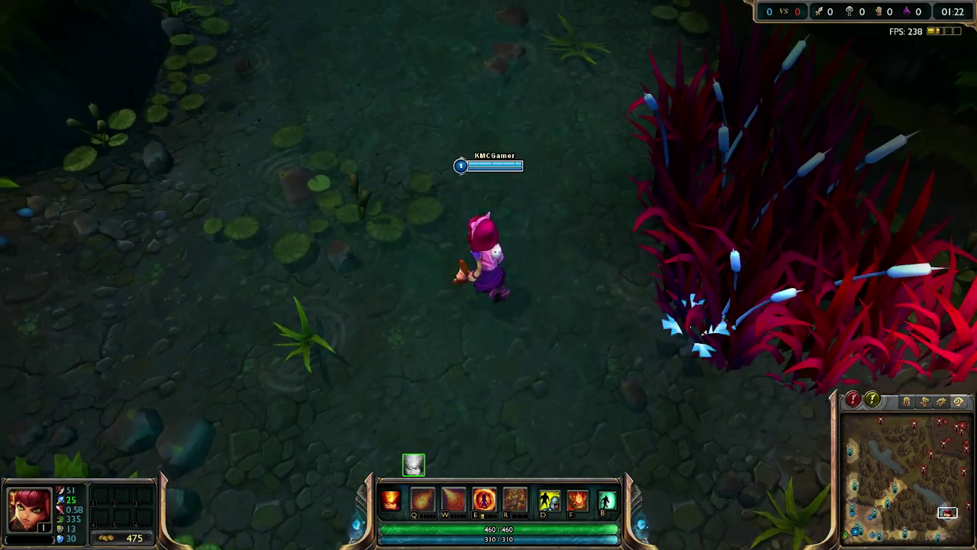
{"action": "right_click", "coordinate": [512, 321]}
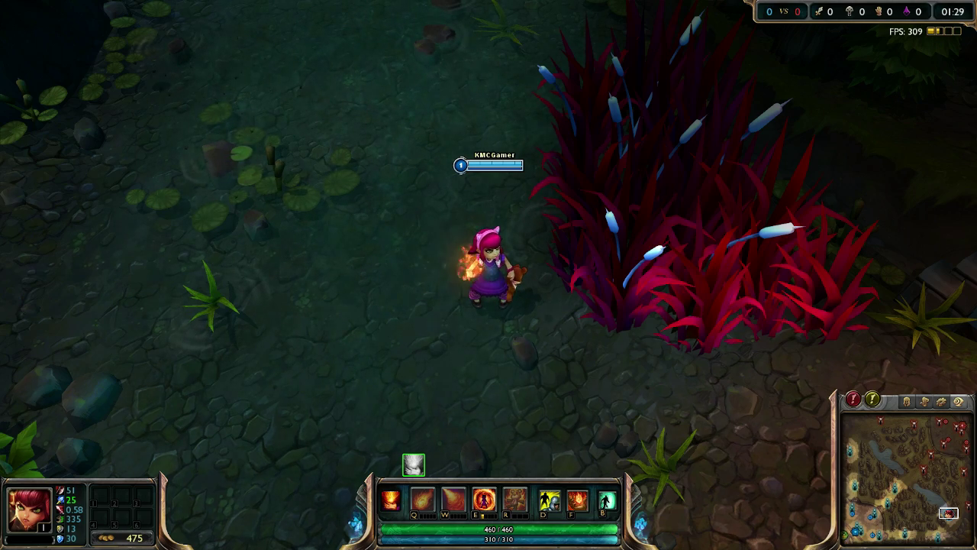
Pan the camera across the jungle to inspect the red brush, then return to the champion.
{"action": "scroll", "coordinate": [489, 275], "scroll_direction": "down", "scroll_amount": 5}
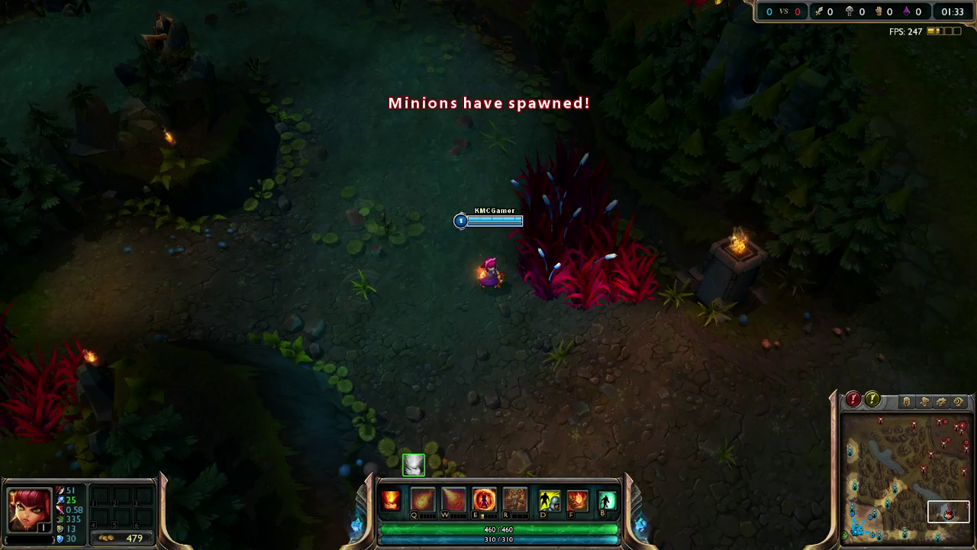
{"action": "key", "text": "Left"}
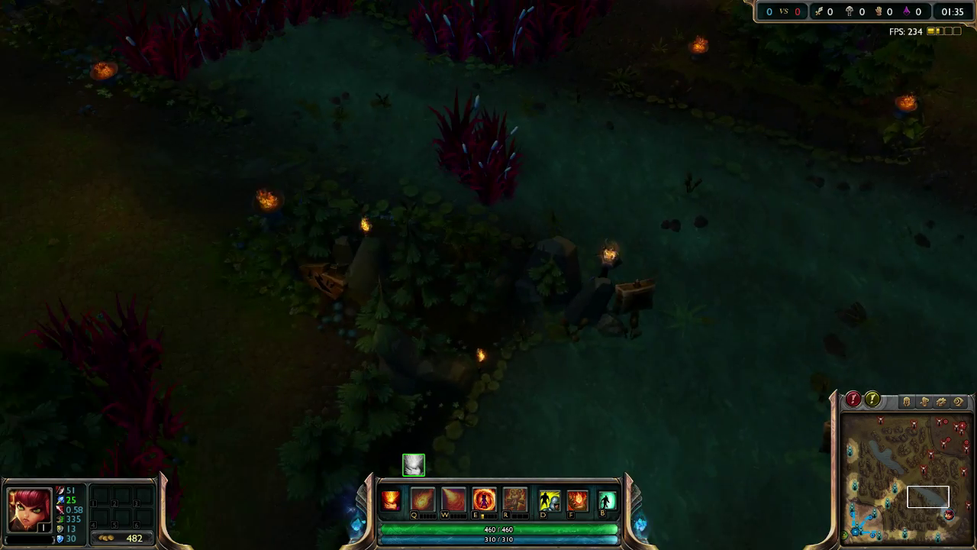
{"action": "key", "text": "Up"}
{"action": "key", "text": "Up"}
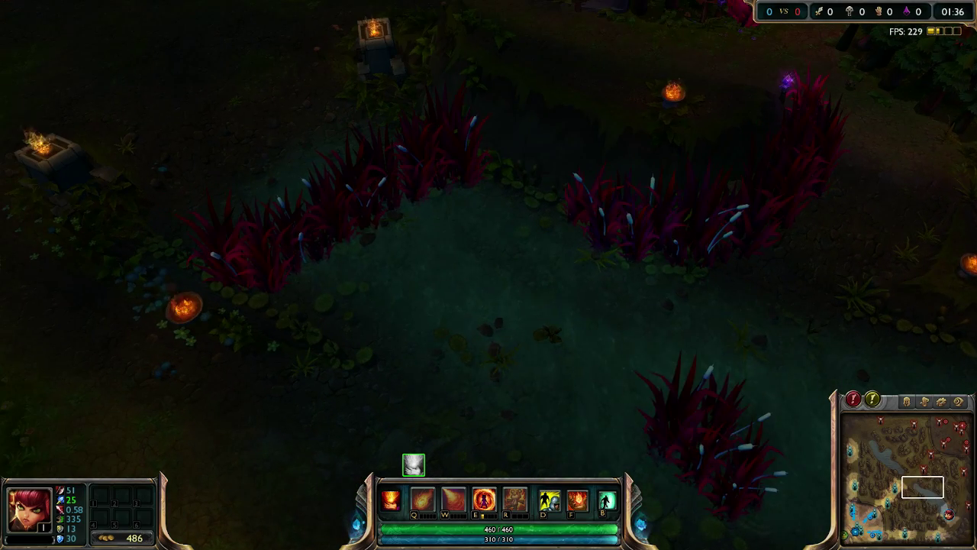
{"action": "key", "text": "Down"}
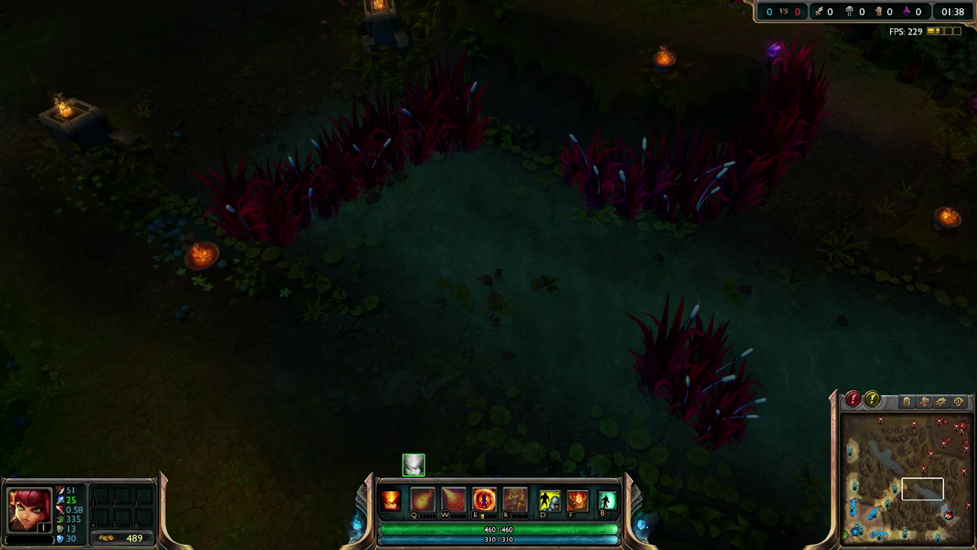
{"action": "key", "text": "Up"}
{"action": "key", "text": "Left"}
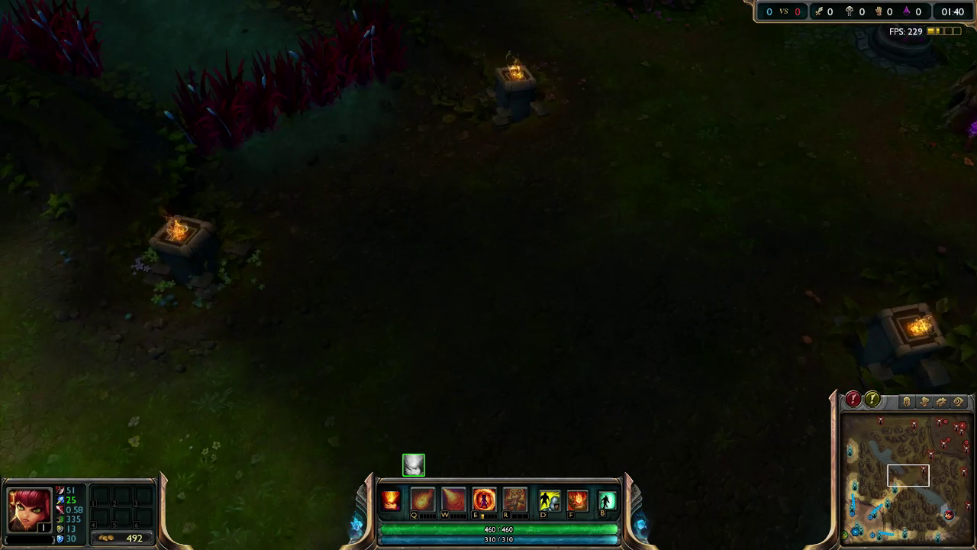
{"action": "key", "text": "Up"}
{"action": "key", "text": "Left"}
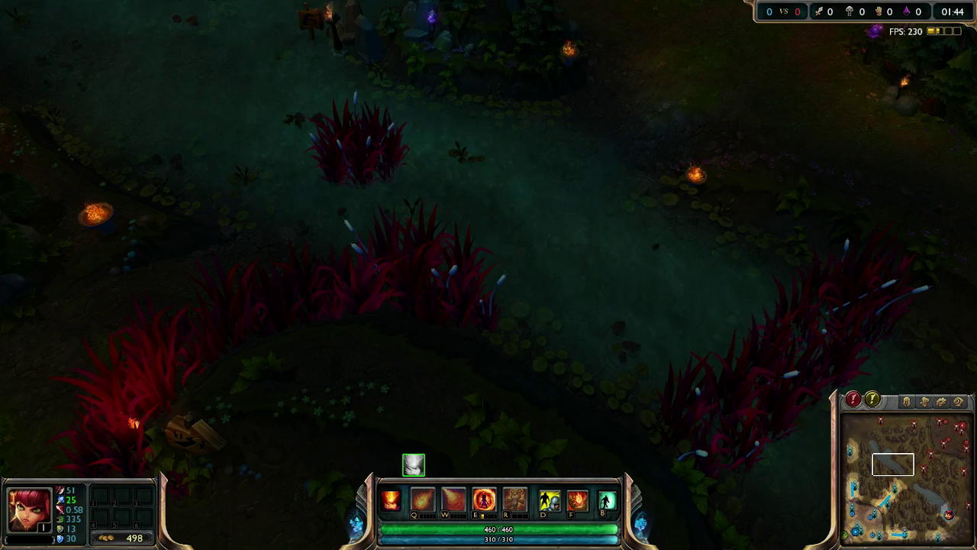
{"action": "key", "text": "Right"}
{"action": "key", "text": "Down"}
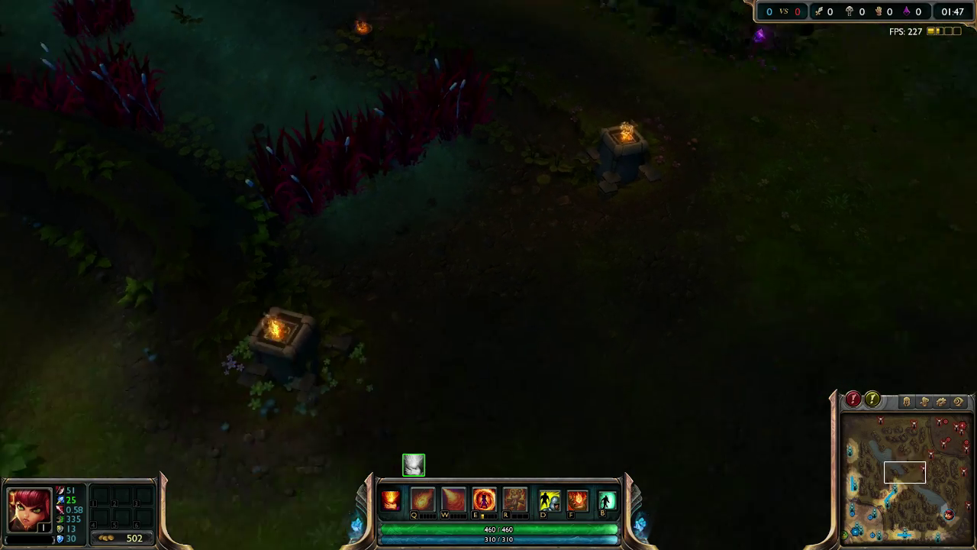
{"action": "key", "text": "Right"}
{"action": "key", "text": "Down"}
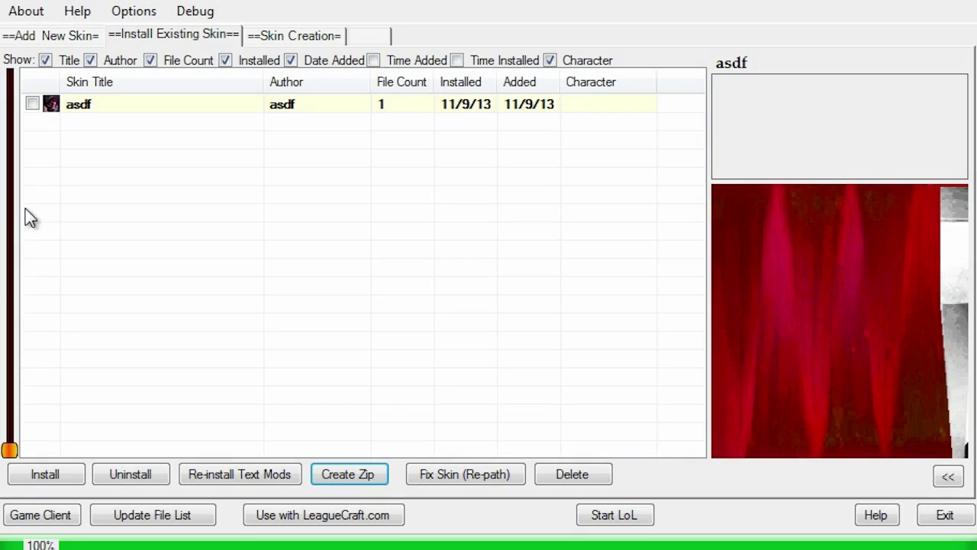
Uninstall the asdf skin, then delete it from the skin list.
{"action": "left_click", "coordinate": [130, 474]}
{"action": "left_click", "coordinate": [201, 376]}
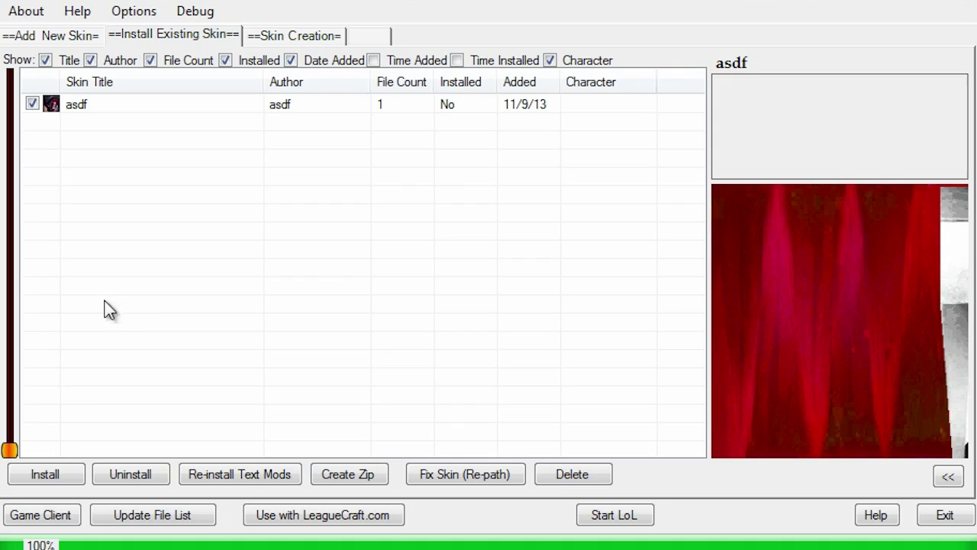
{"action": "left_click", "coordinate": [568, 475]}
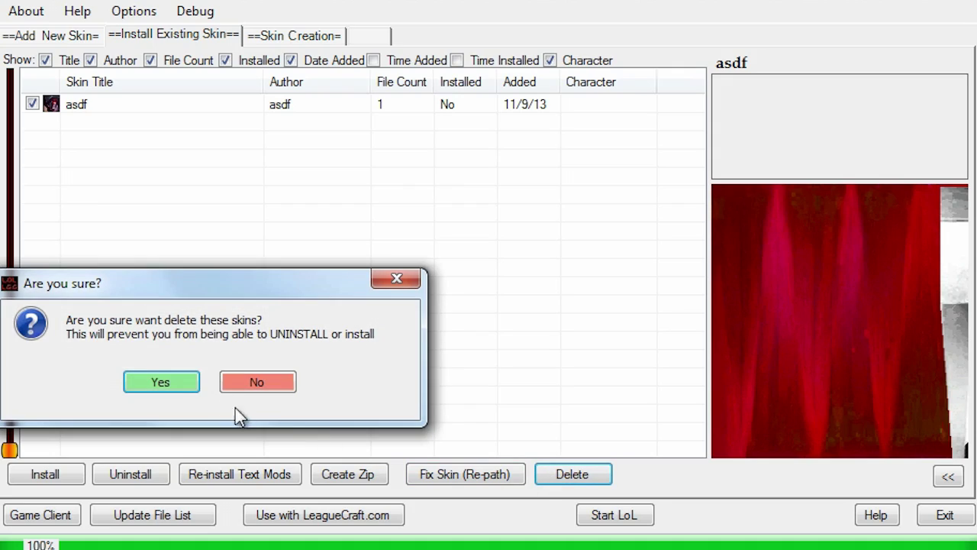
{"action": "left_click", "coordinate": [162, 381]}
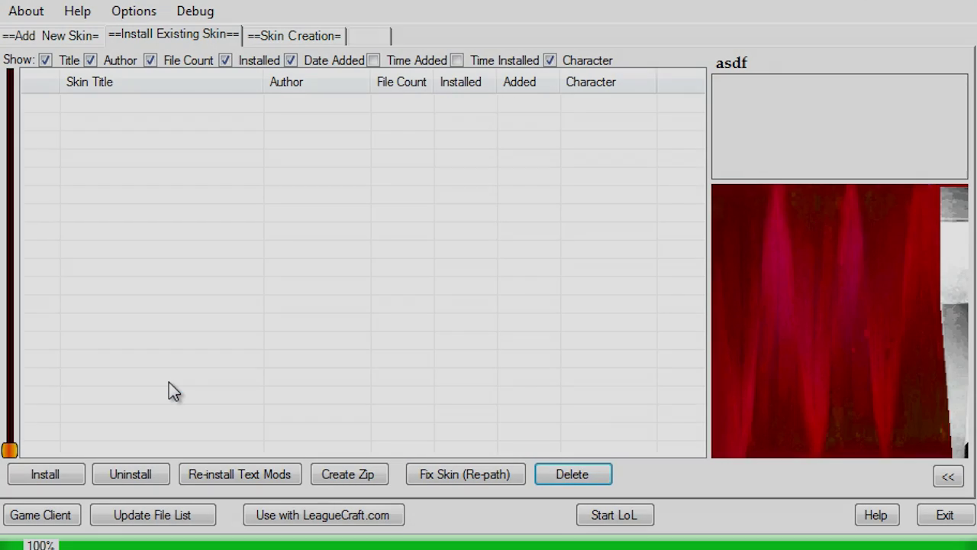